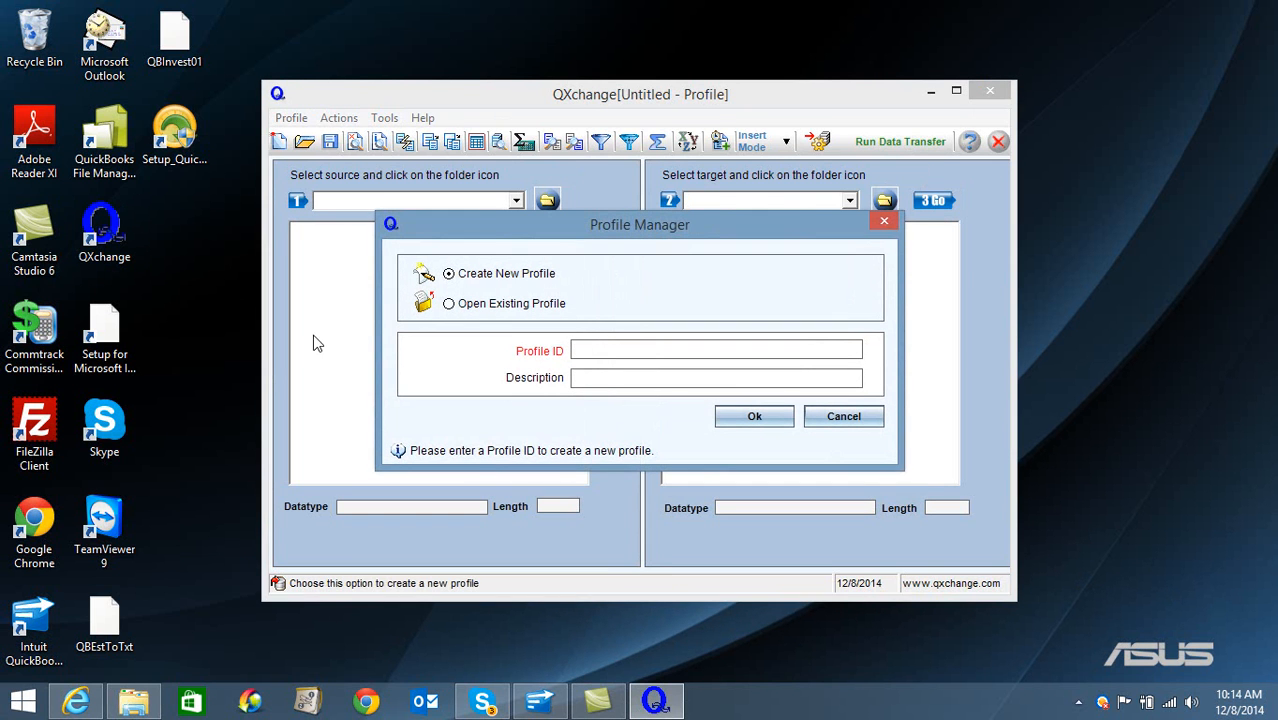
- Create a new profile with the ID QBtoQB8 and the description qbtoqb
click(651, 349)
text(QBtoQB8)
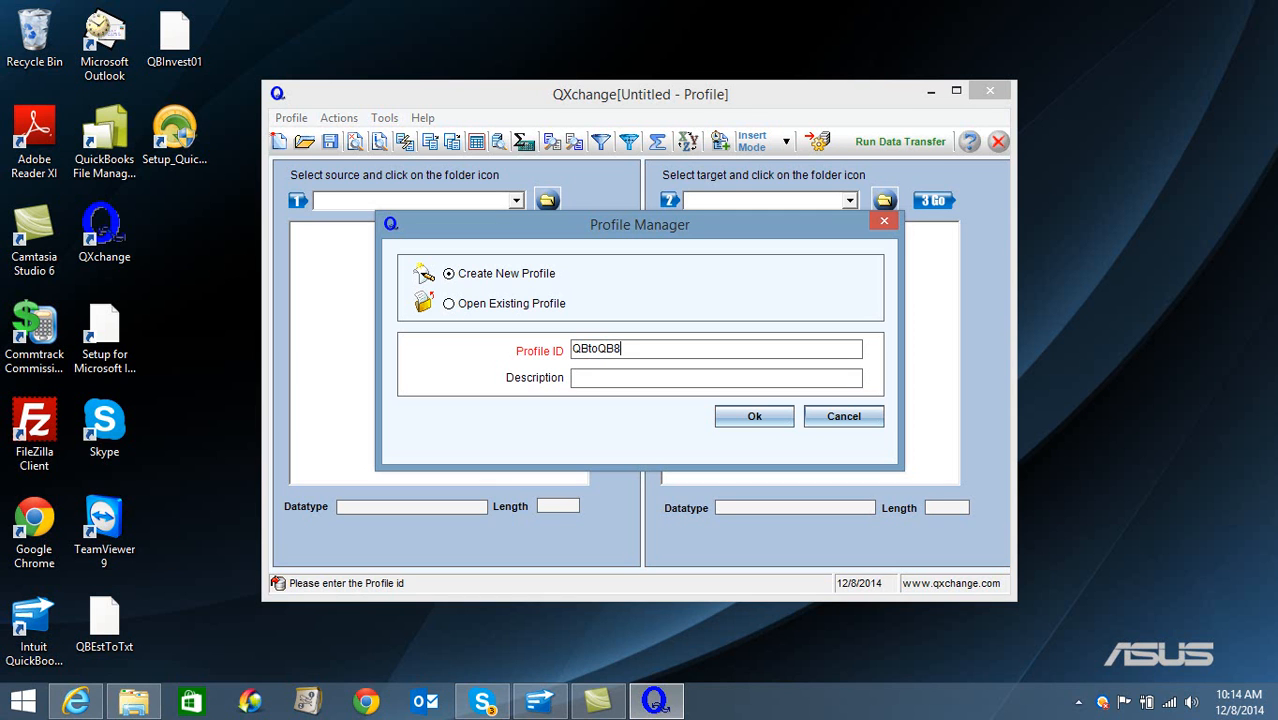
key(Tab)
key(Return)
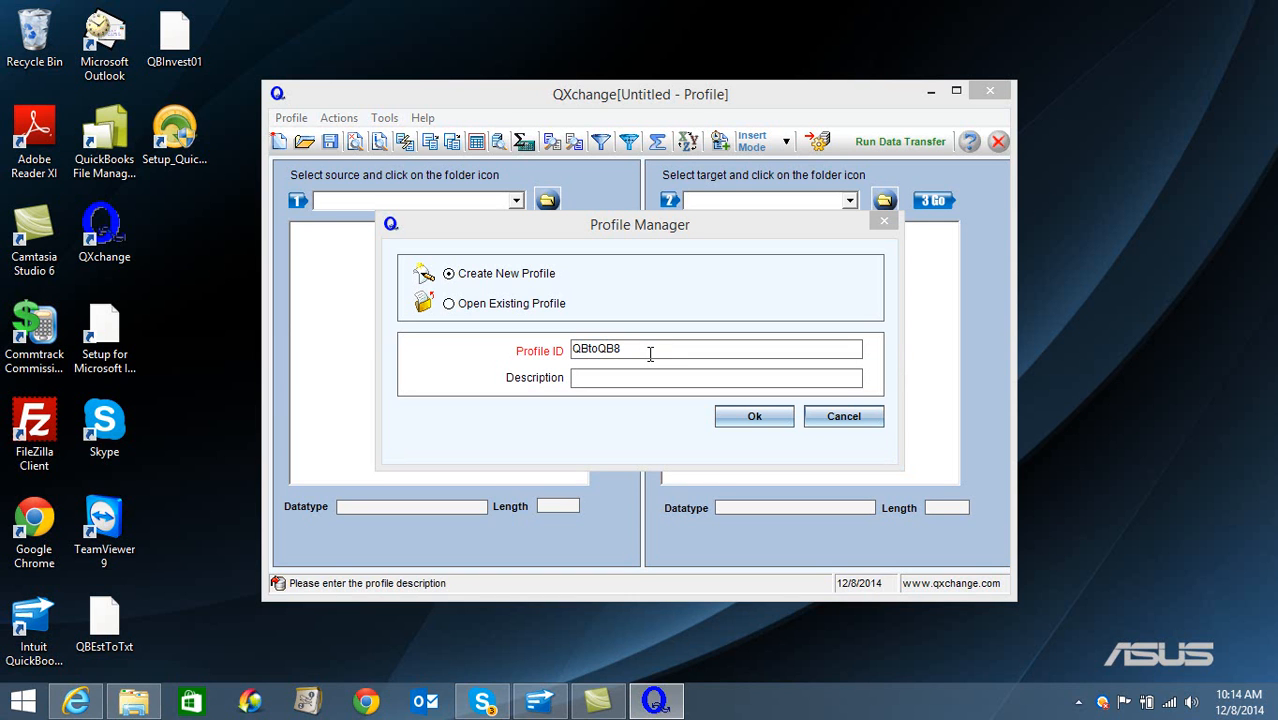
click(628, 378)
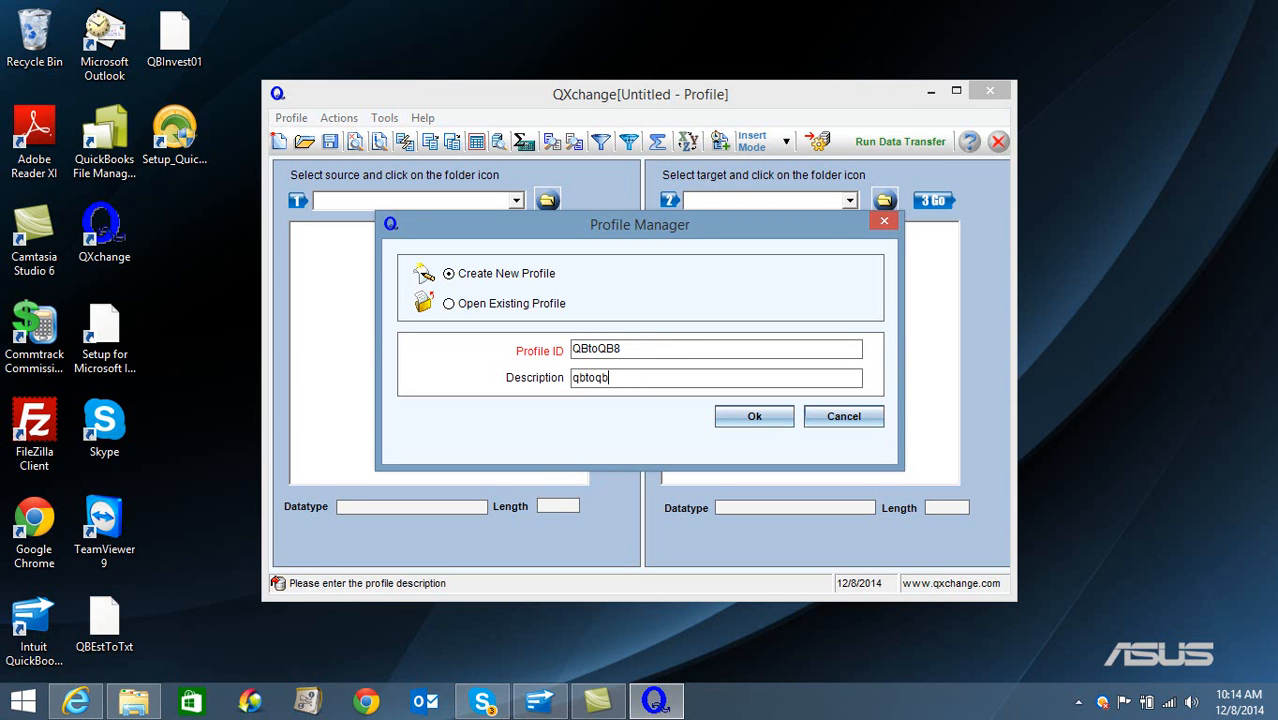
click(755, 415)
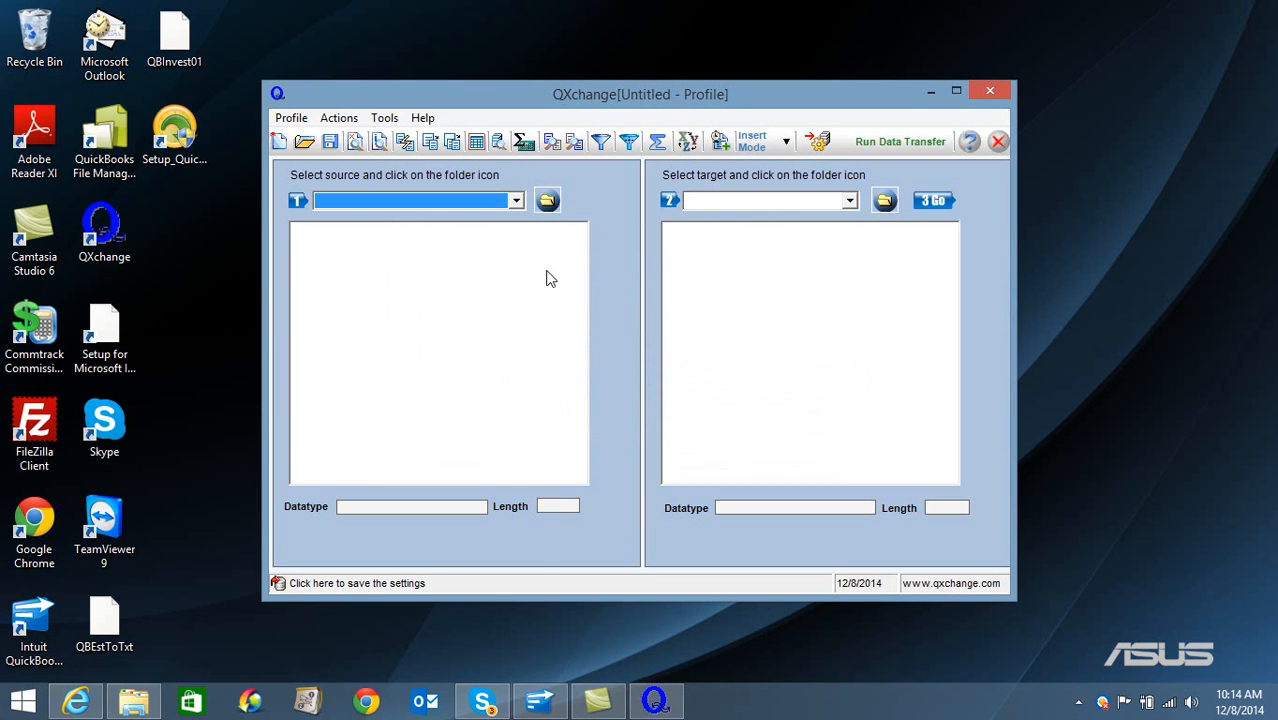
- Switch to QuickBooks, close the current company, and open the company file Easy-CommissionTest.qbw
click(540, 701)
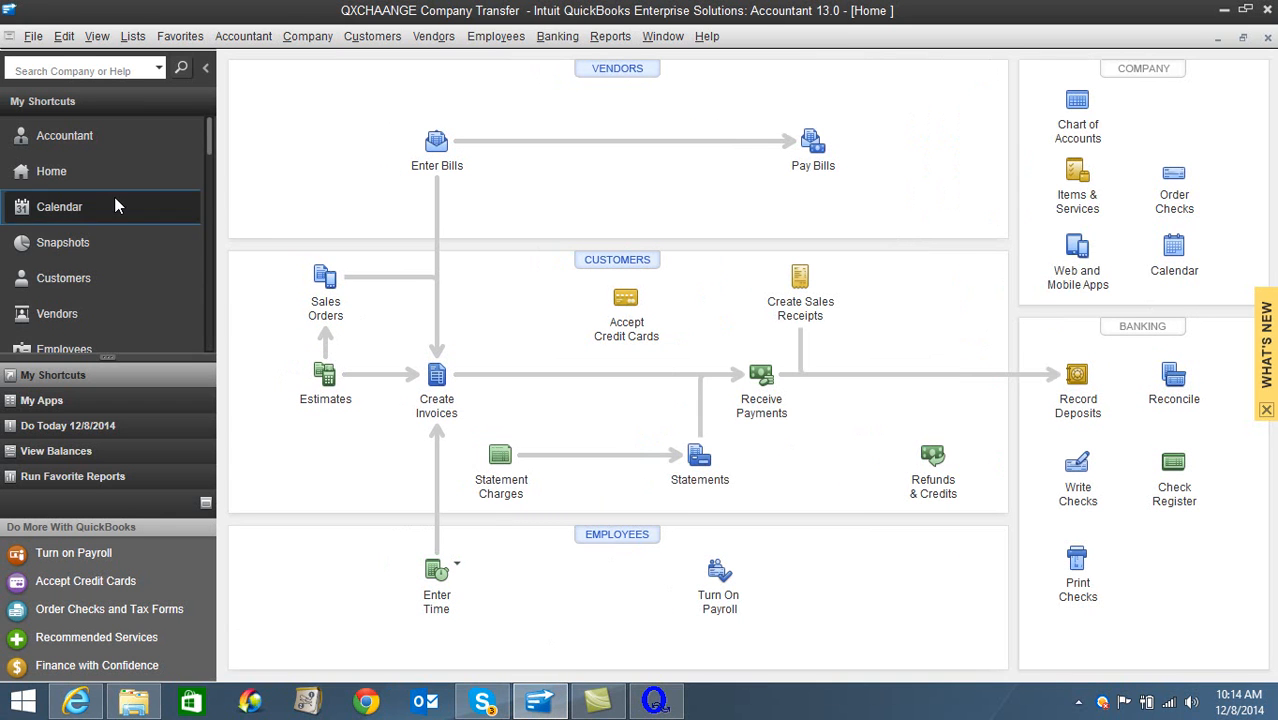
click(33, 36)
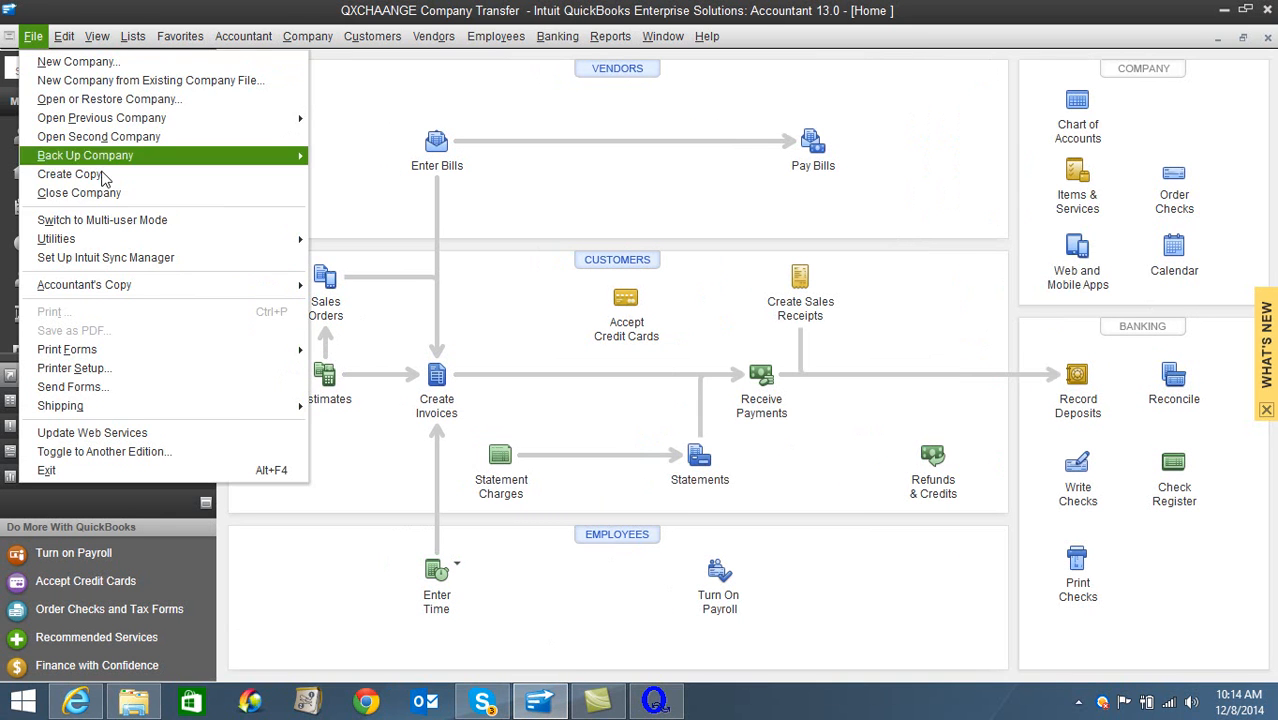
click(80, 193)
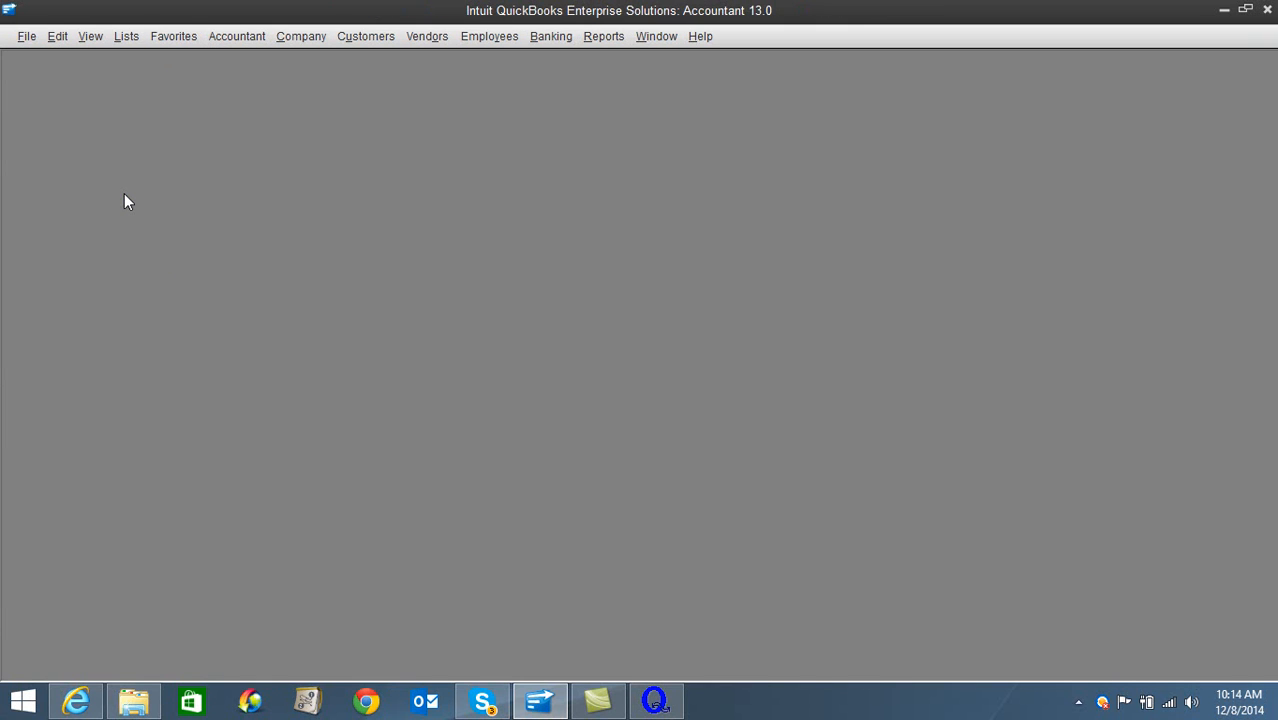
click(406, 276)
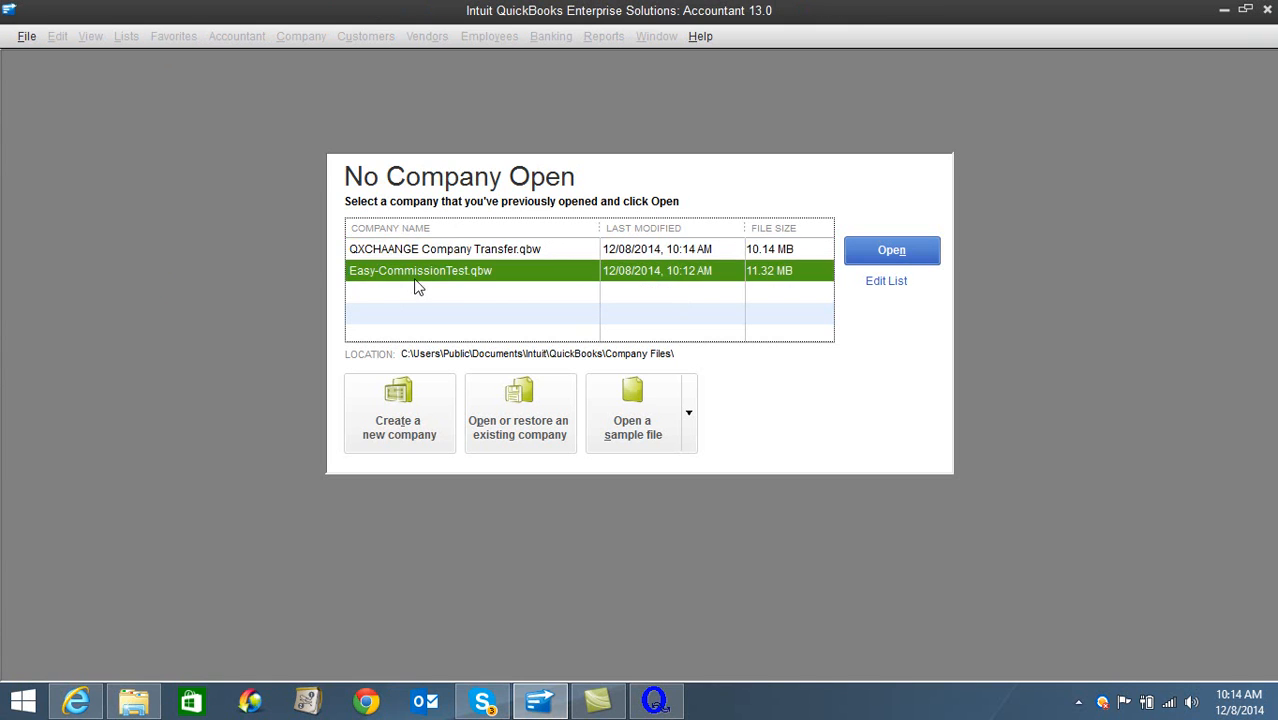
click(866, 250)
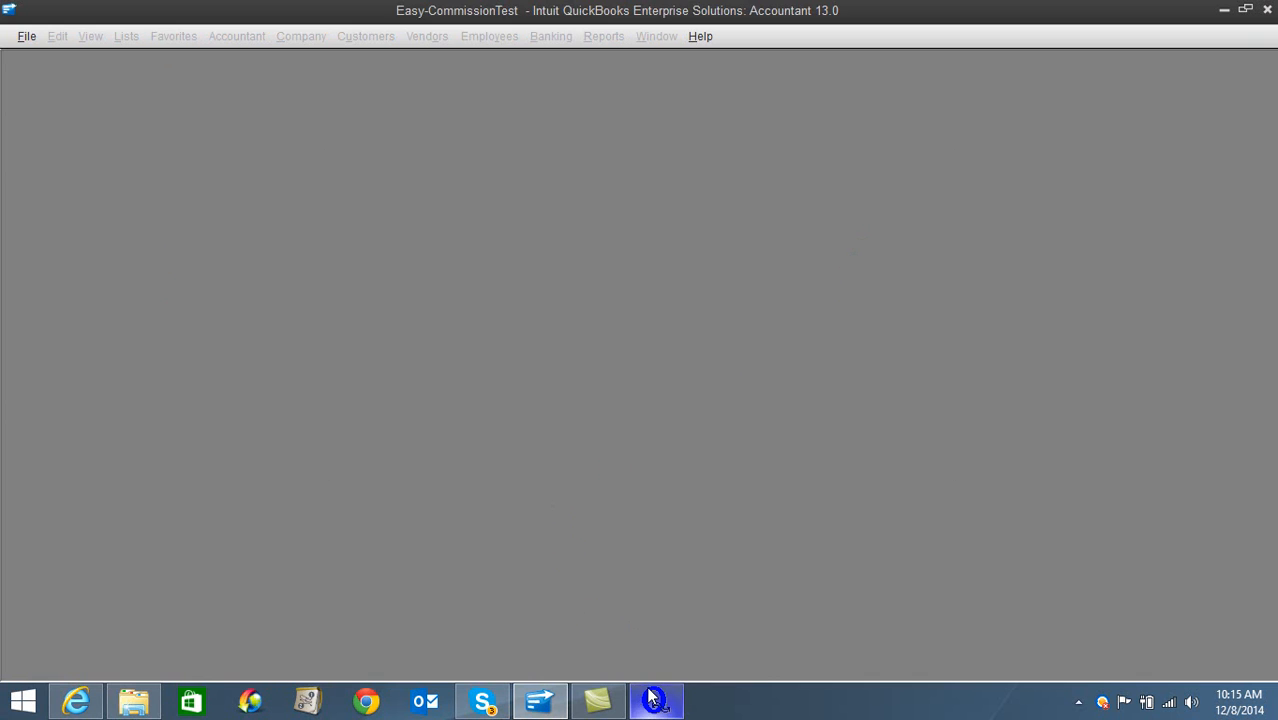
- Postpone the QuickBooks registration reminder and maximize the Home window of the company file
mouse_move(654, 697)
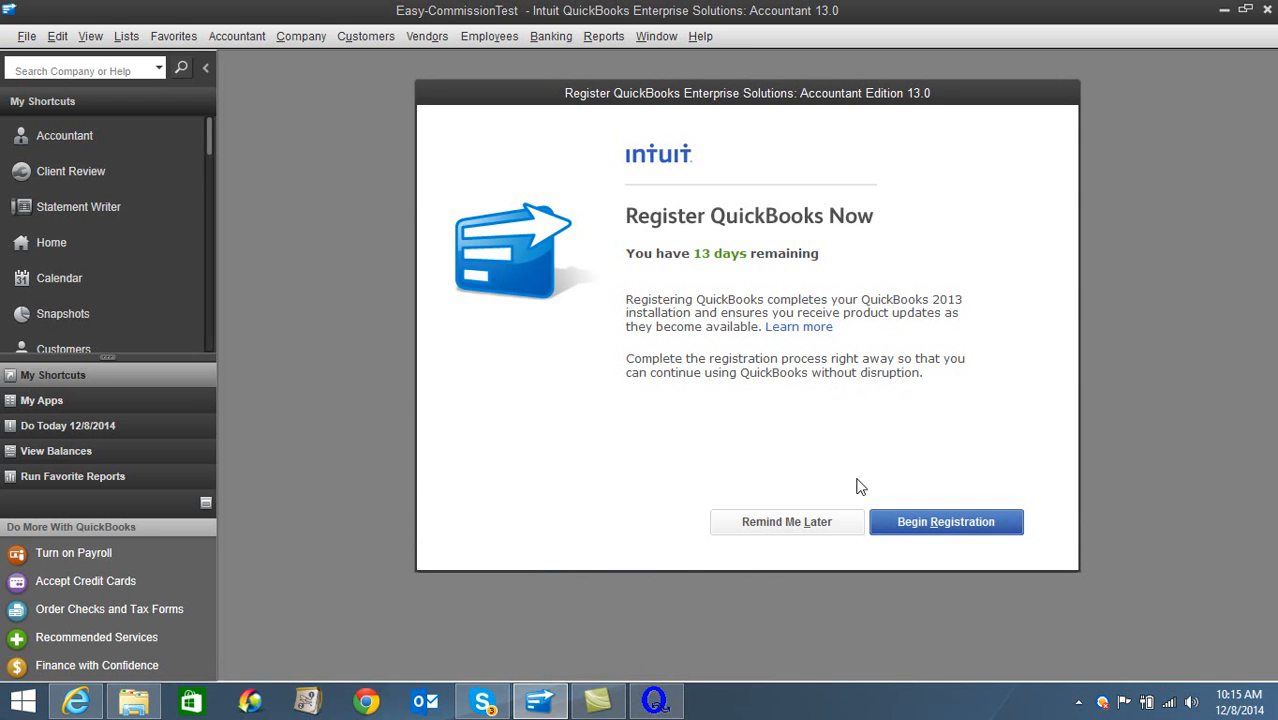
click(803, 521)
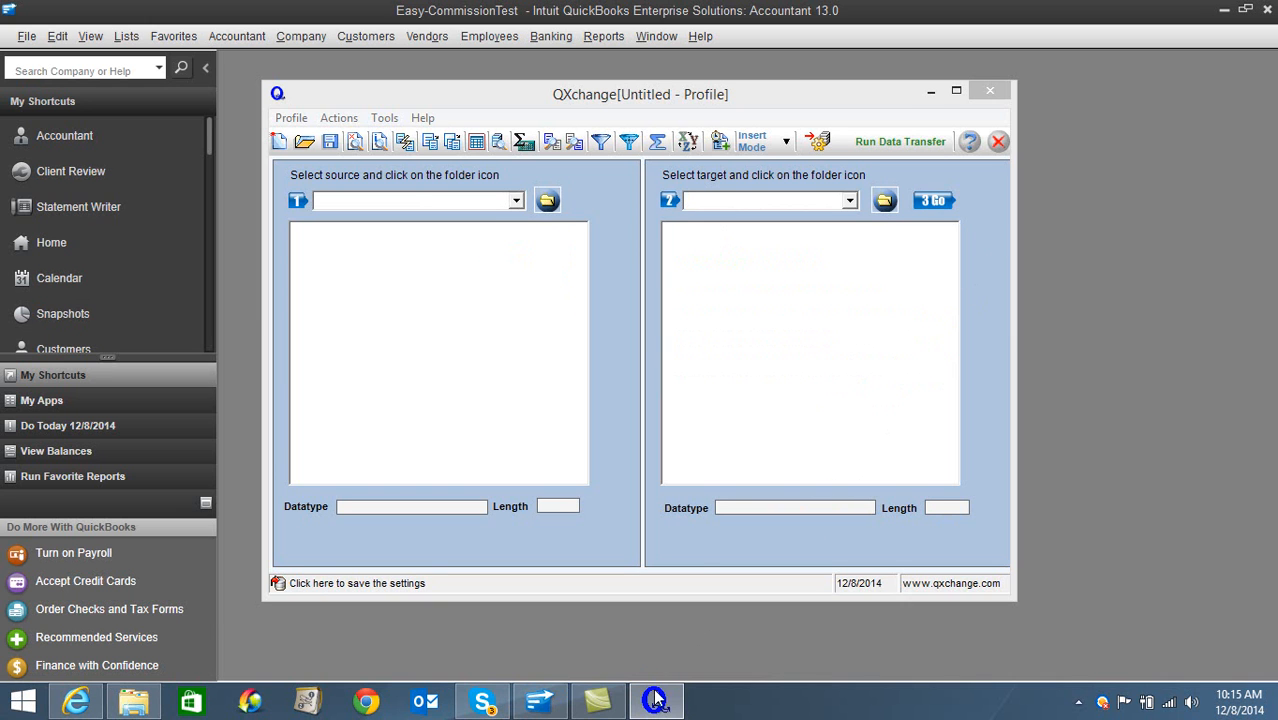
click(560, 703)
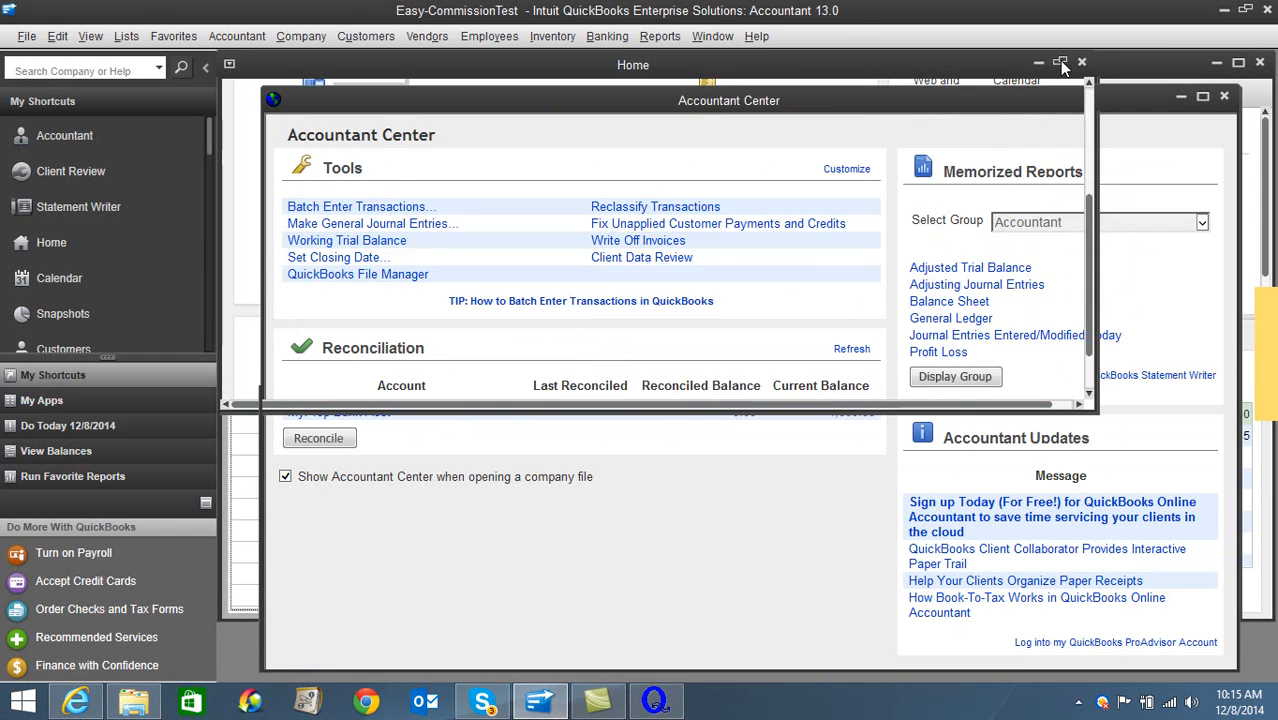
click(1062, 65)
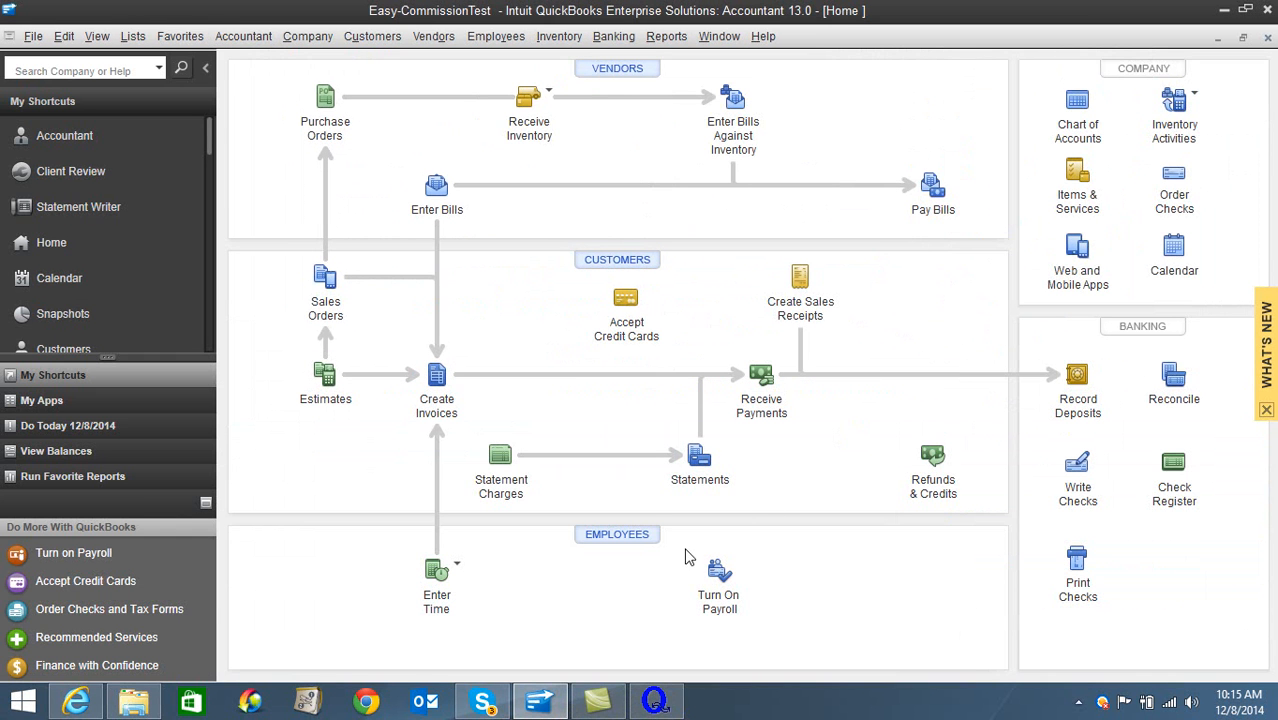
- Switch to QXchange, choose QuickBooks as the source, and start building the source connection
click(654, 702)
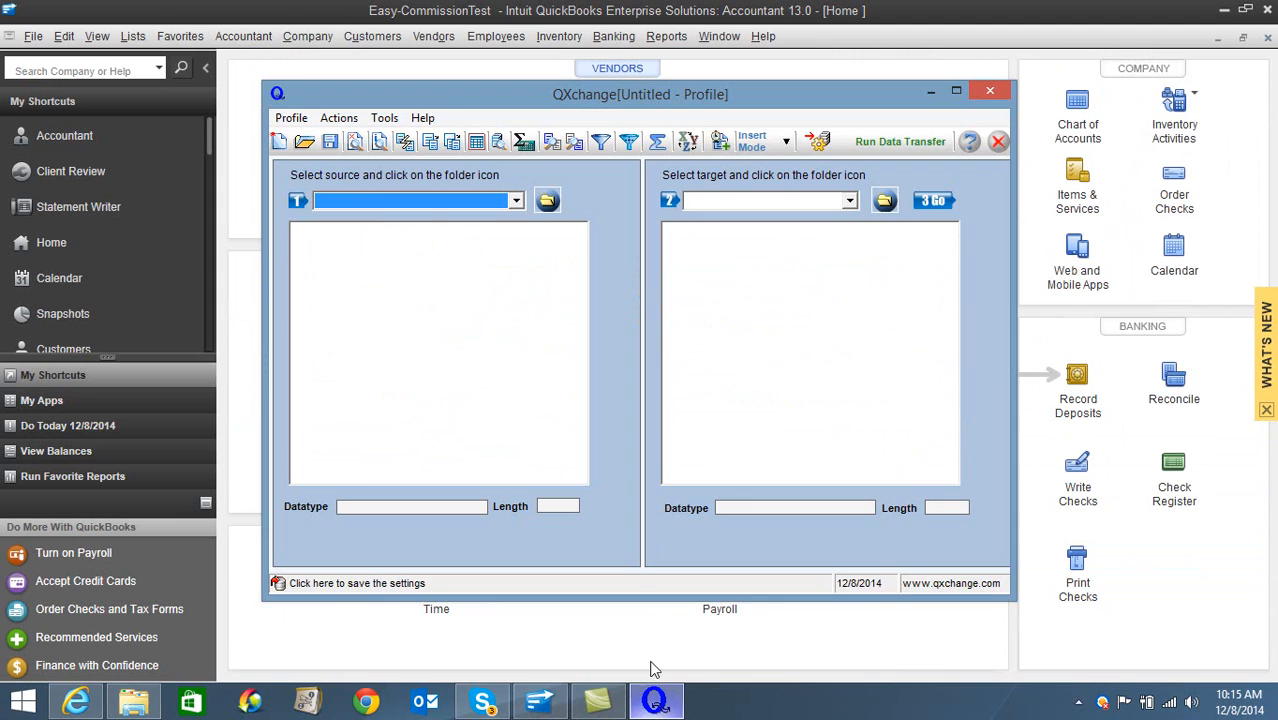
click(516, 201)
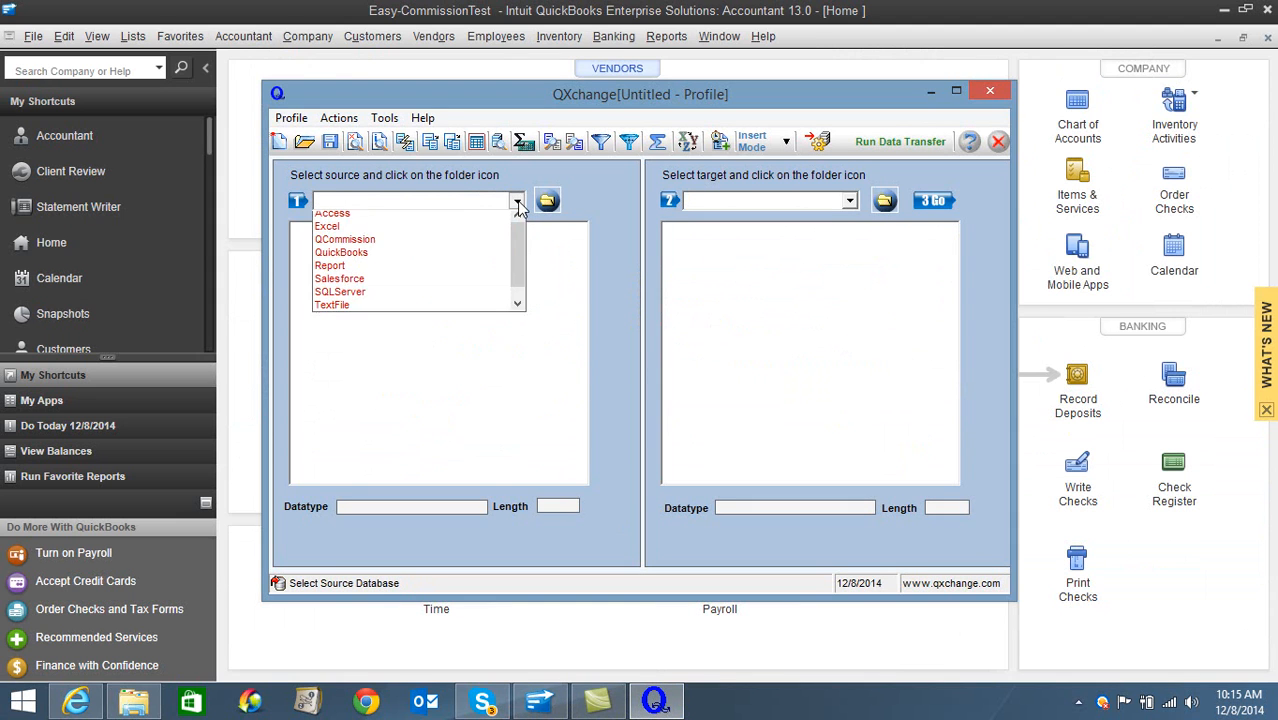
click(508, 258)
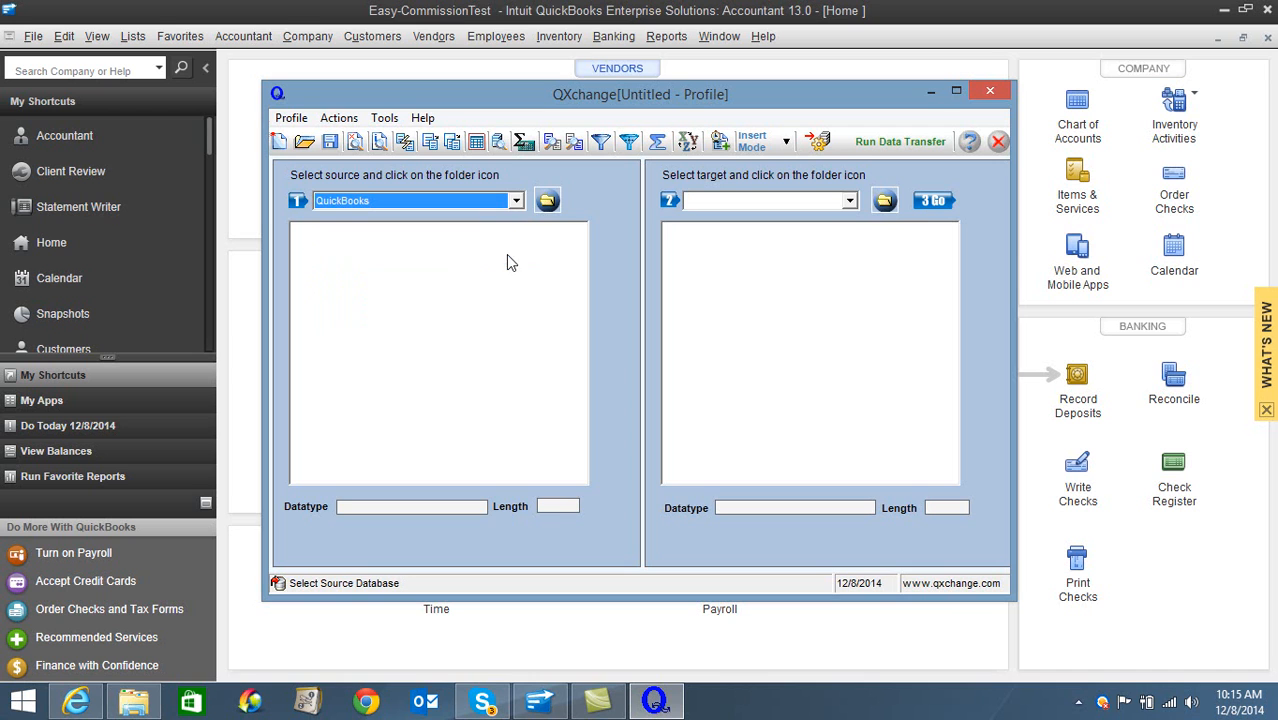
click(544, 203)
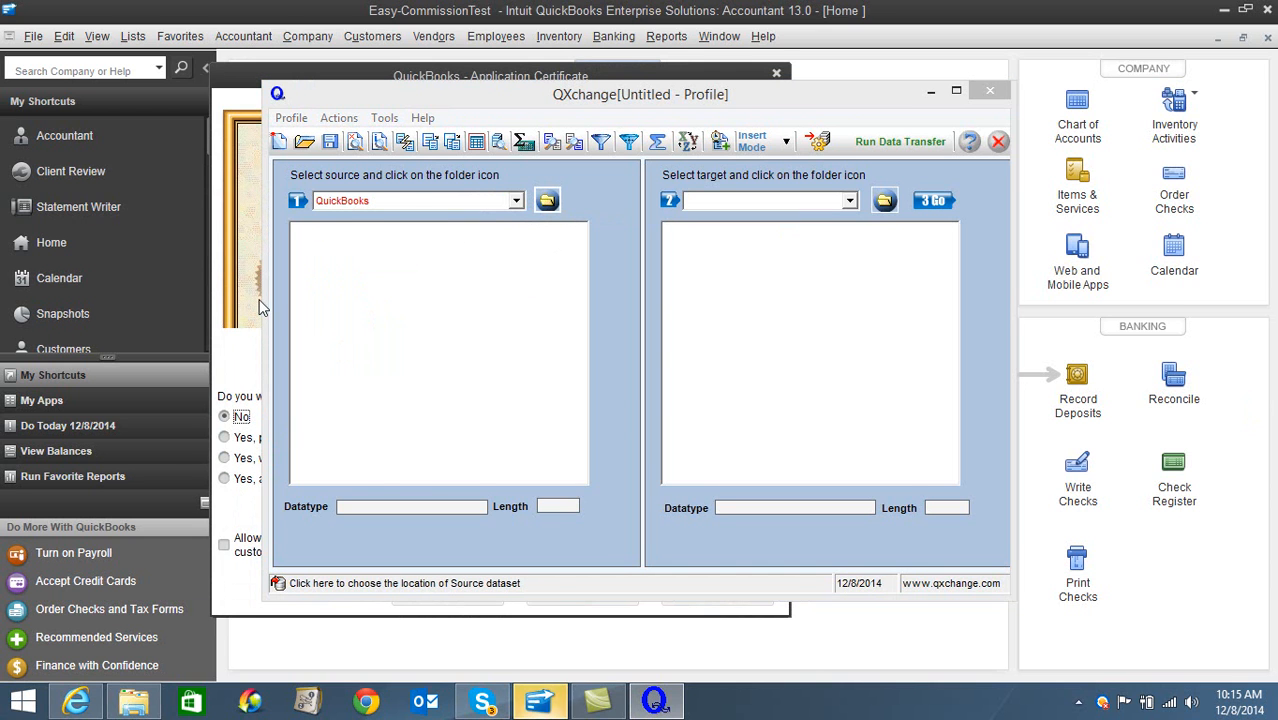
- Grant QXchange permanent access to the Easy-CommissionTest company file, even when QuickBooks is not running, including personal data, and confirm the authorization
click(226, 480)
click(225, 546)
click(437, 598)
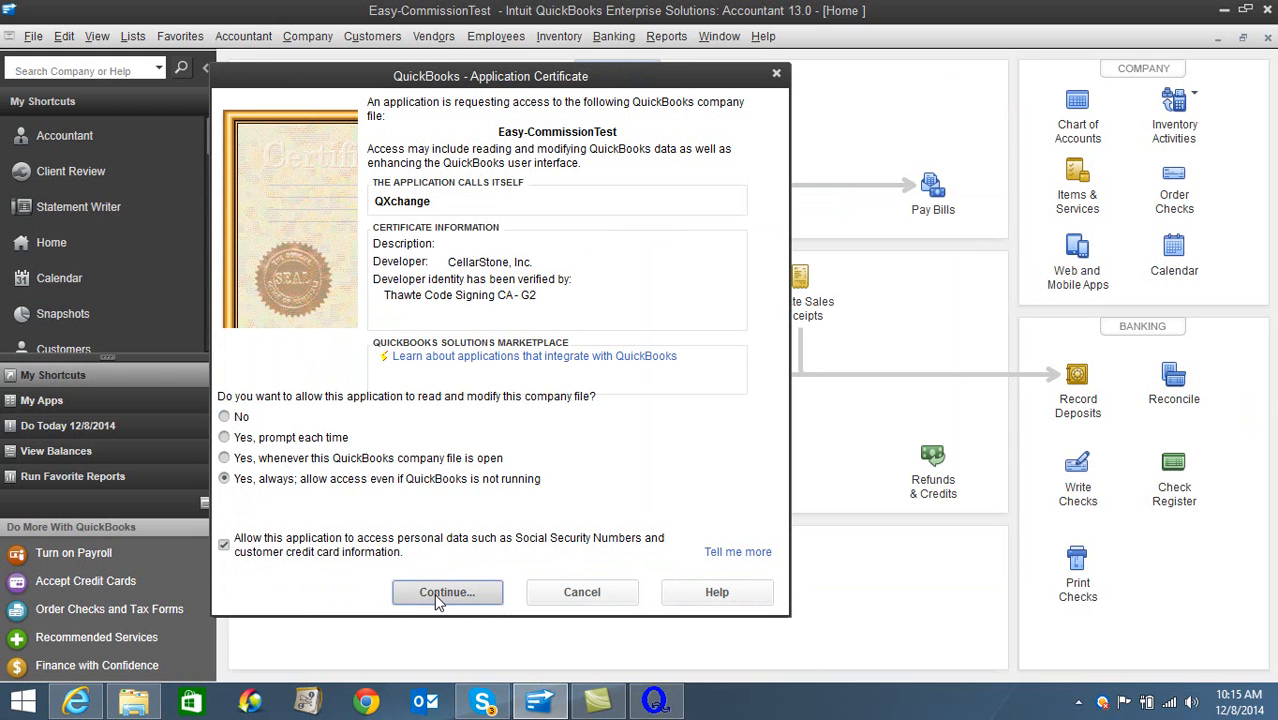
click(292, 425)
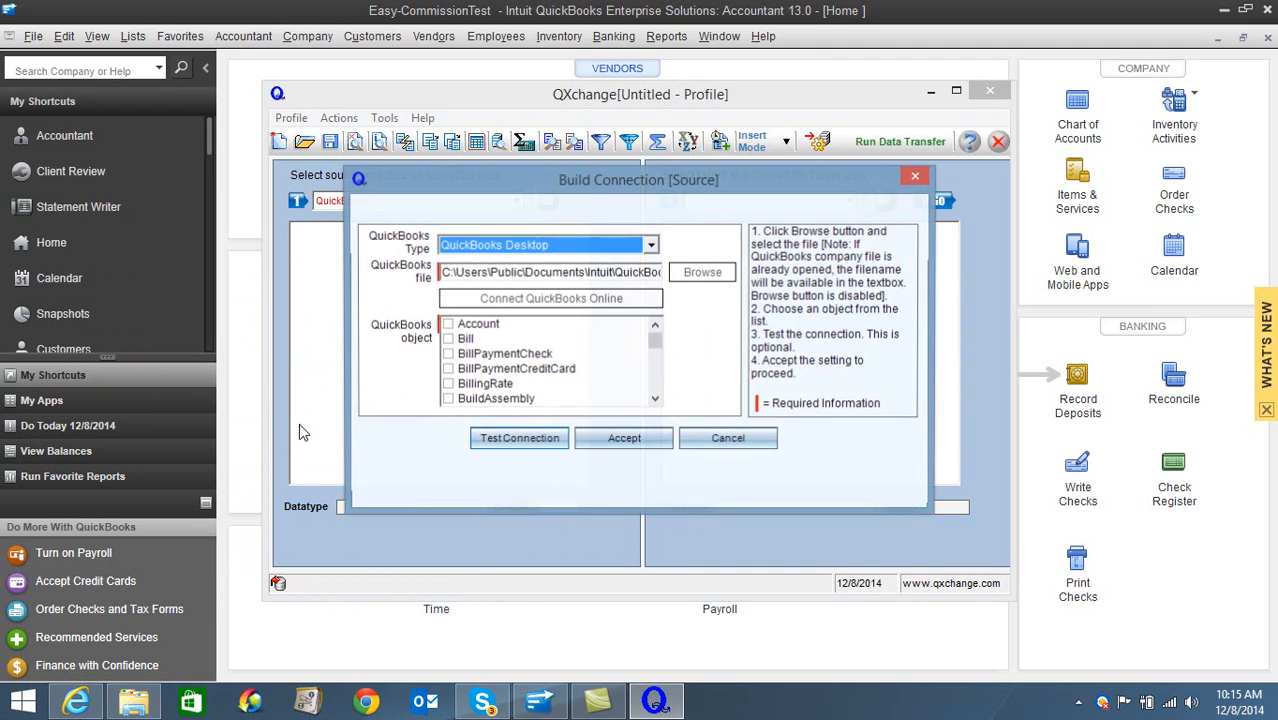
- Select the Customer object for the source connection, accept the connection, and expand Easy-CommissionTest in the source tree
click(655, 400)
click(655, 400)
click(655, 400)
click(655, 400)
click(655, 400)
click(655, 400)
click(655, 400)
click(655, 400)
click(655, 400)
click(655, 400)
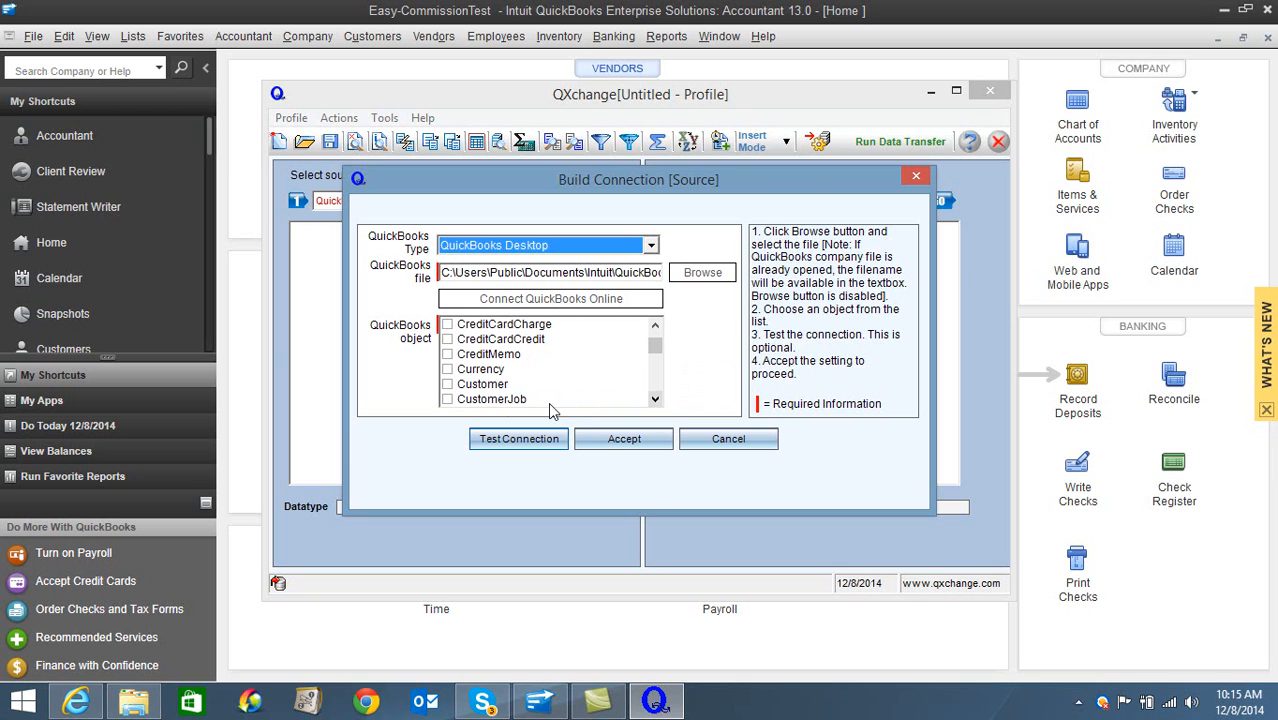
click(447, 384)
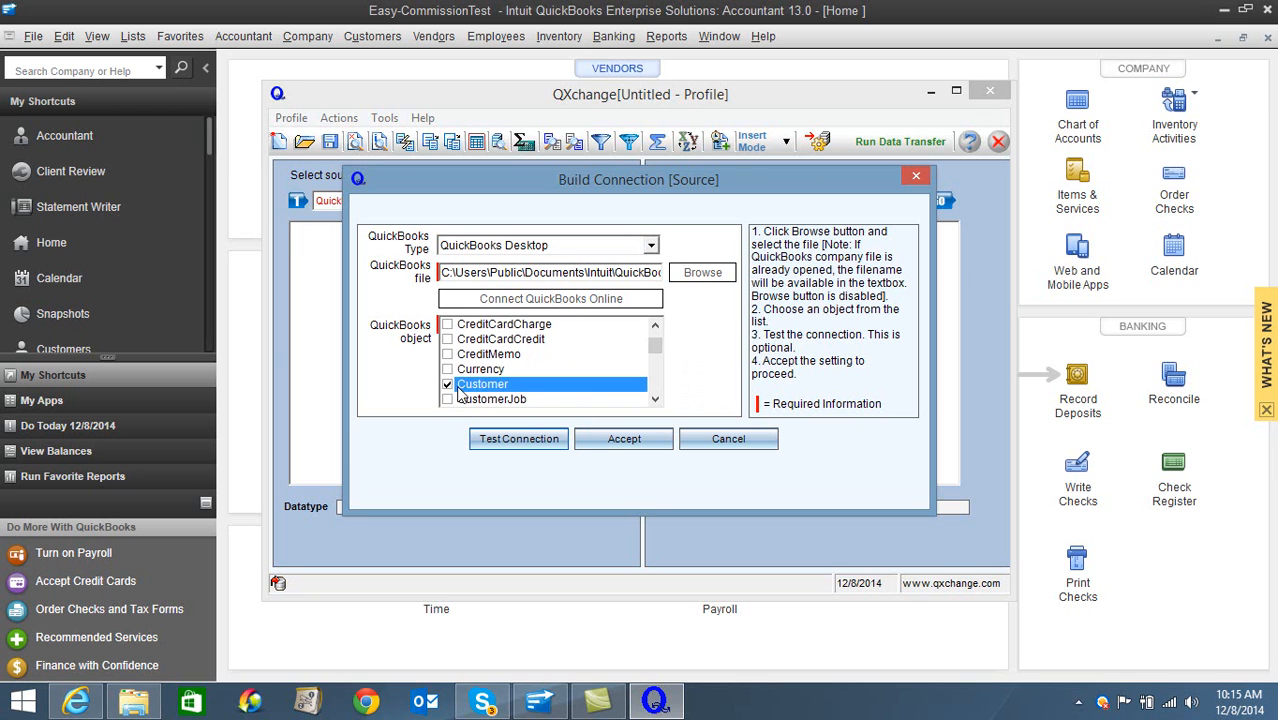
click(618, 441)
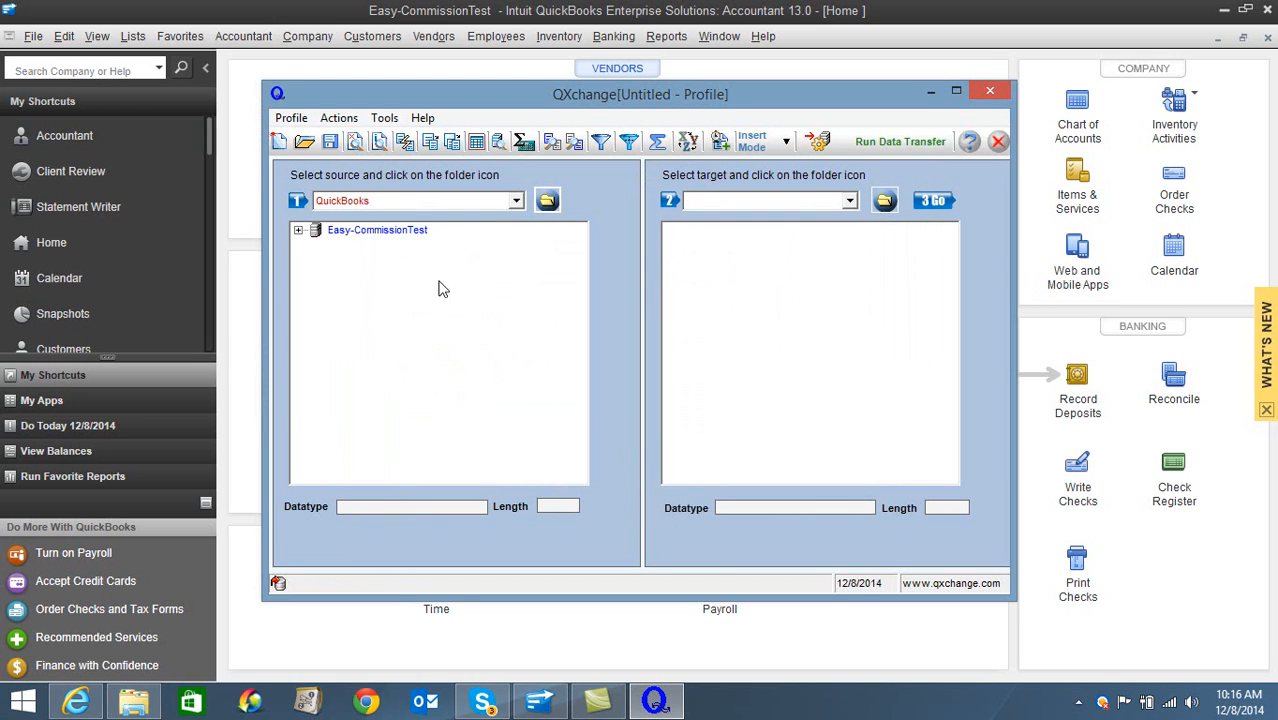
double_click(418, 232)
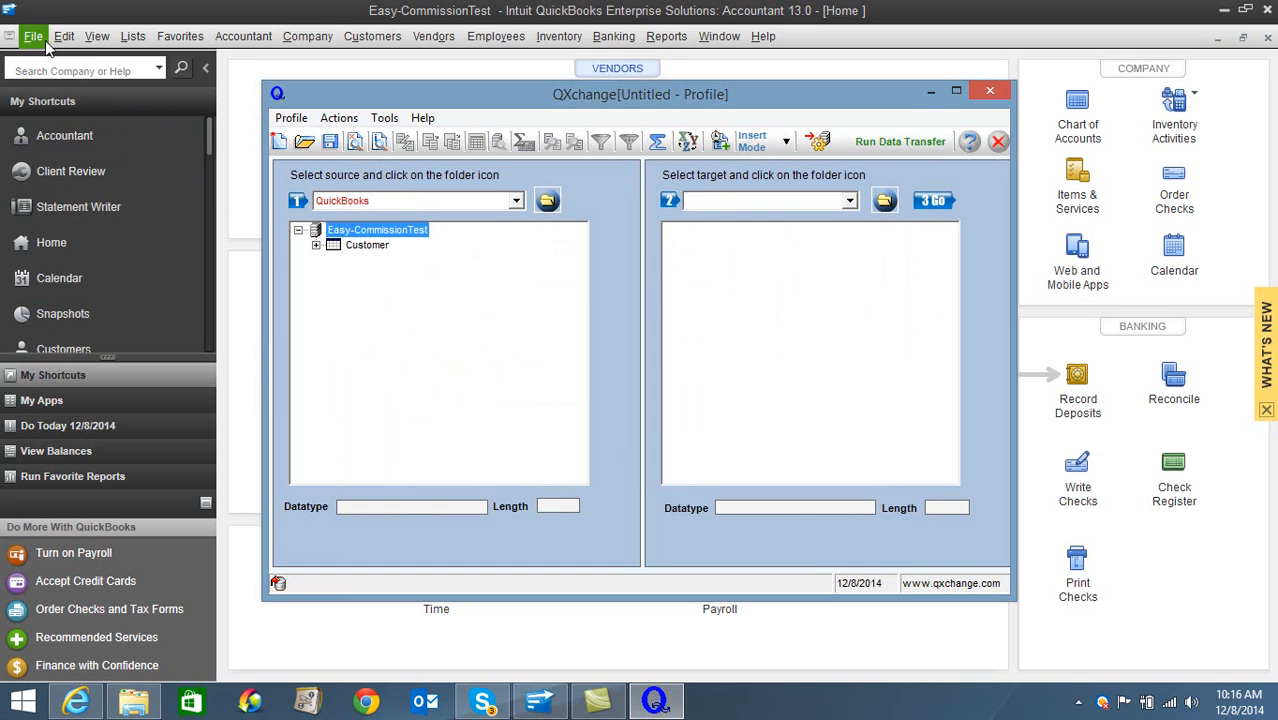
- Switch to QuickBooks, close the Easy-CommissionTest company, and open QXCHAANGE Company Transfer.qbw
click(46, 42)
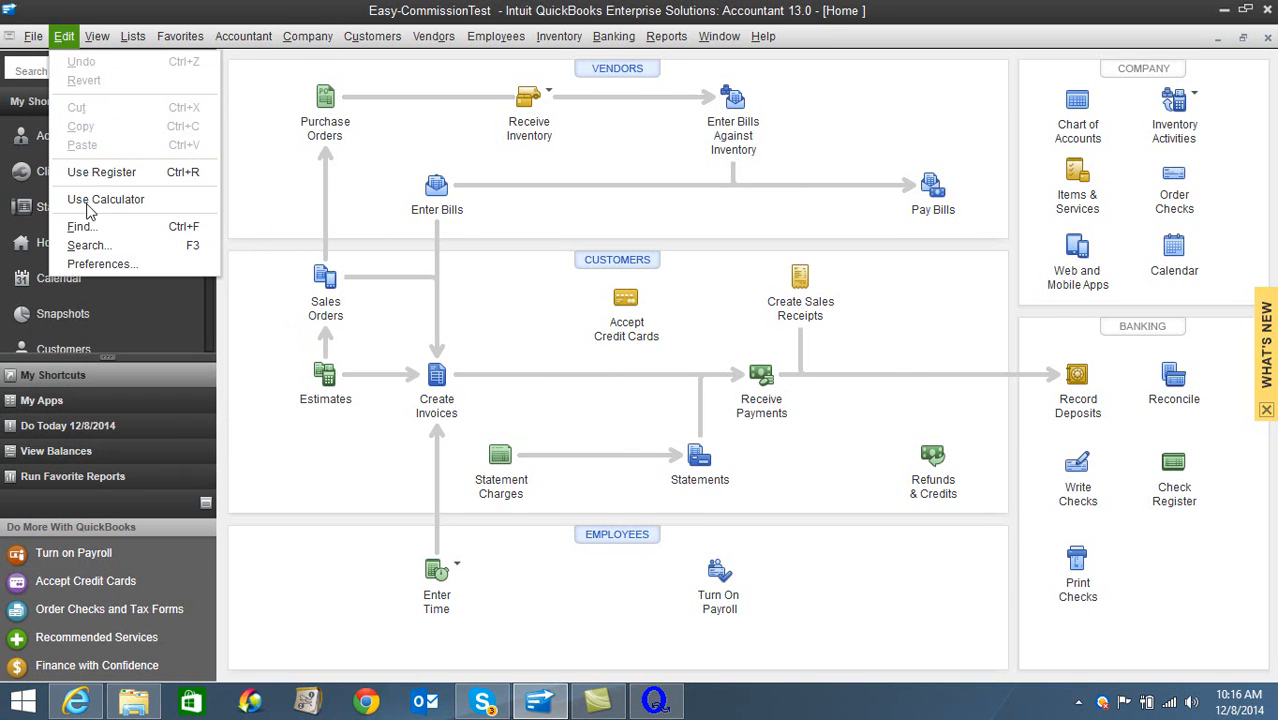
mouse_move(33, 45)
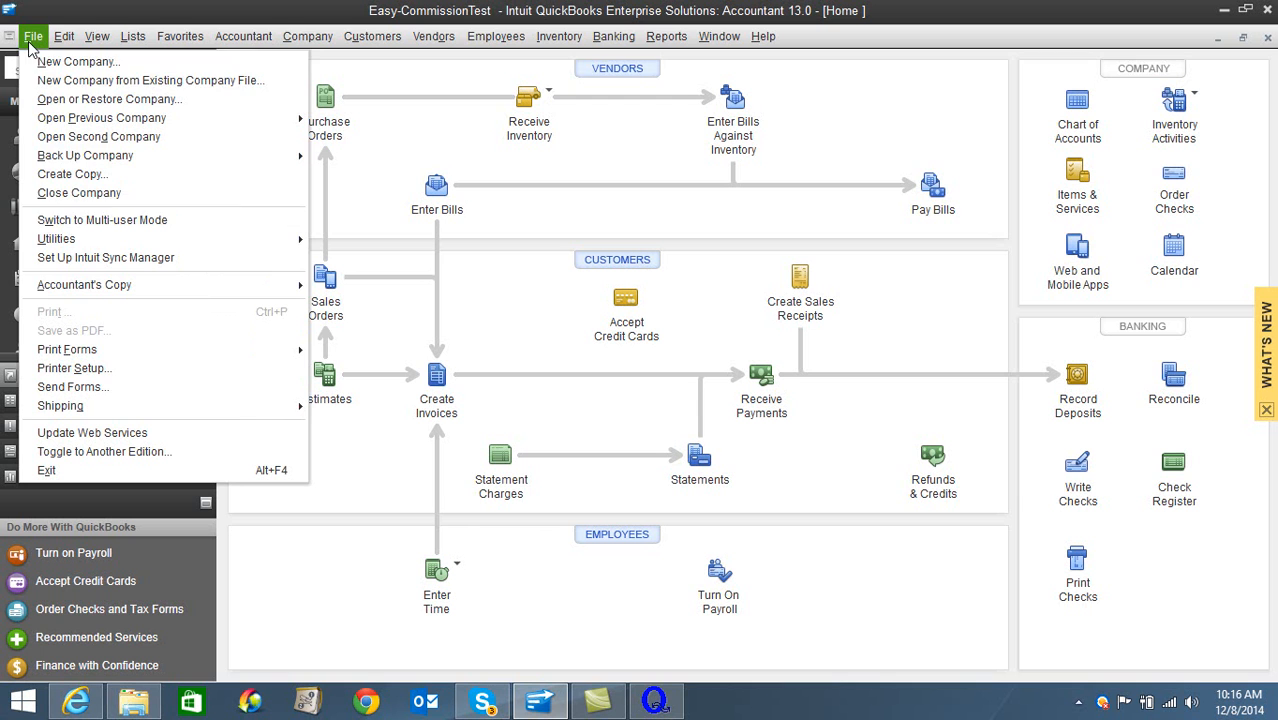
click(72, 193)
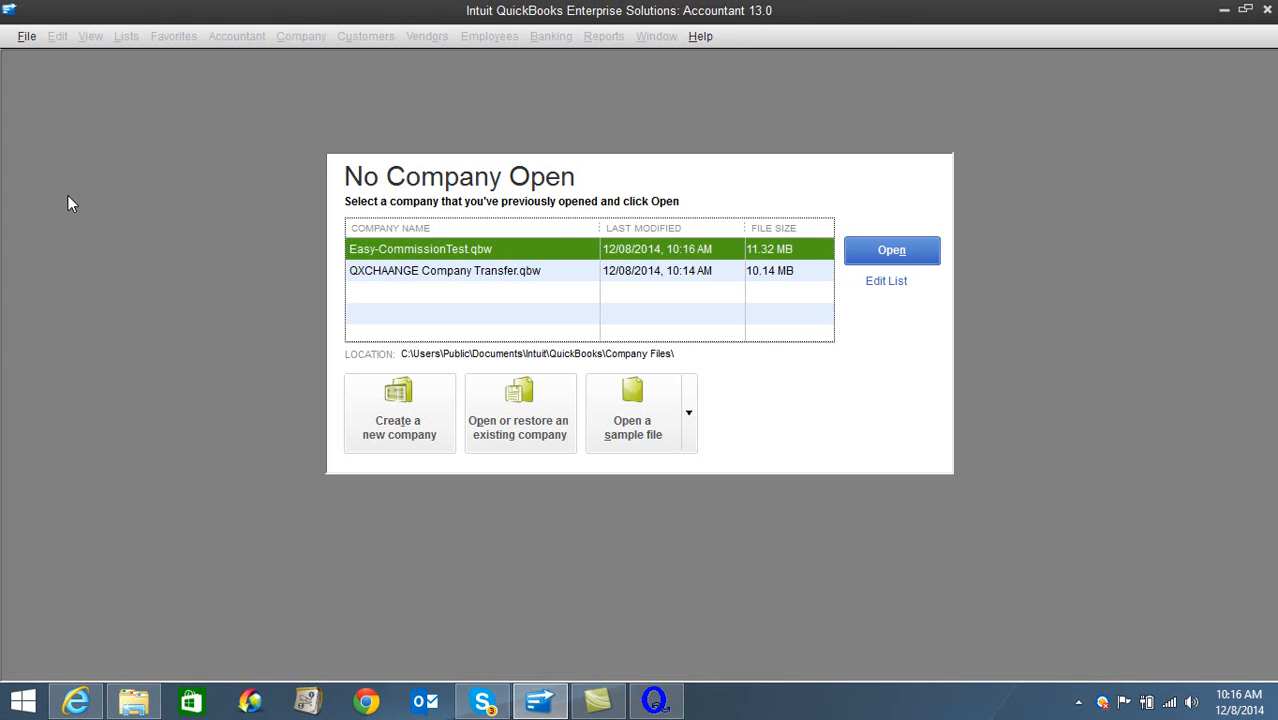
click(449, 275)
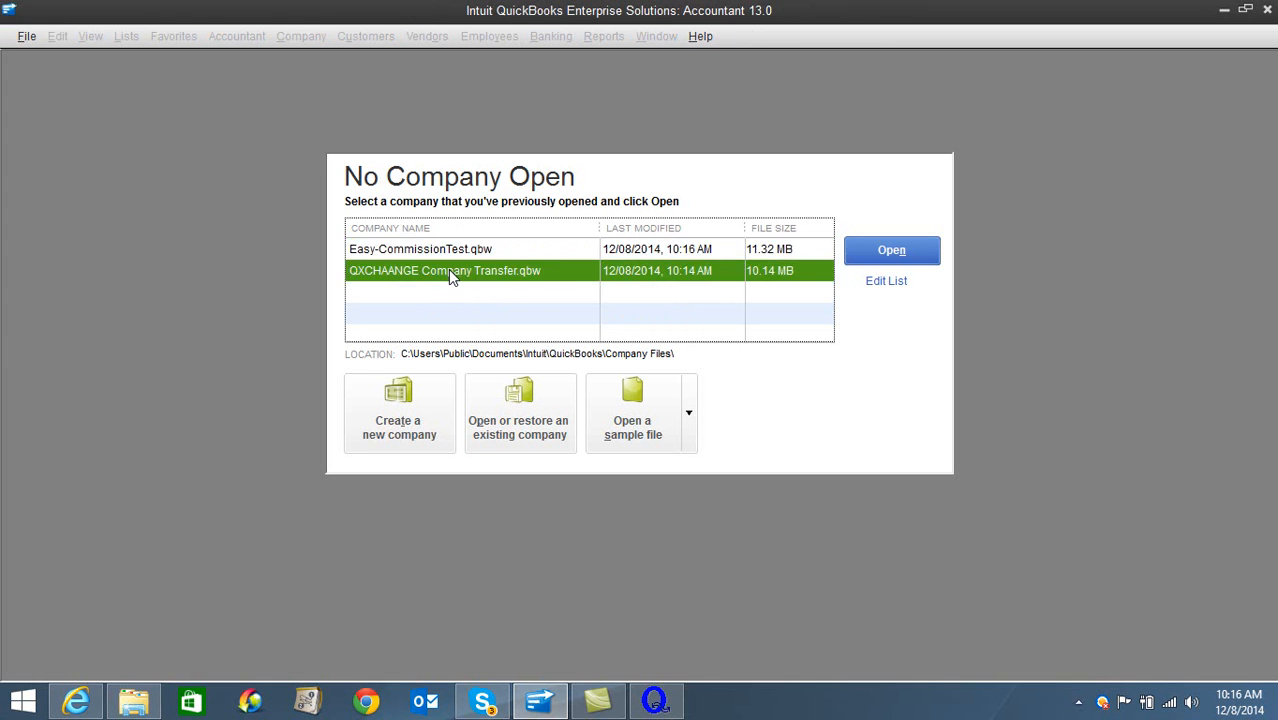
click(893, 250)
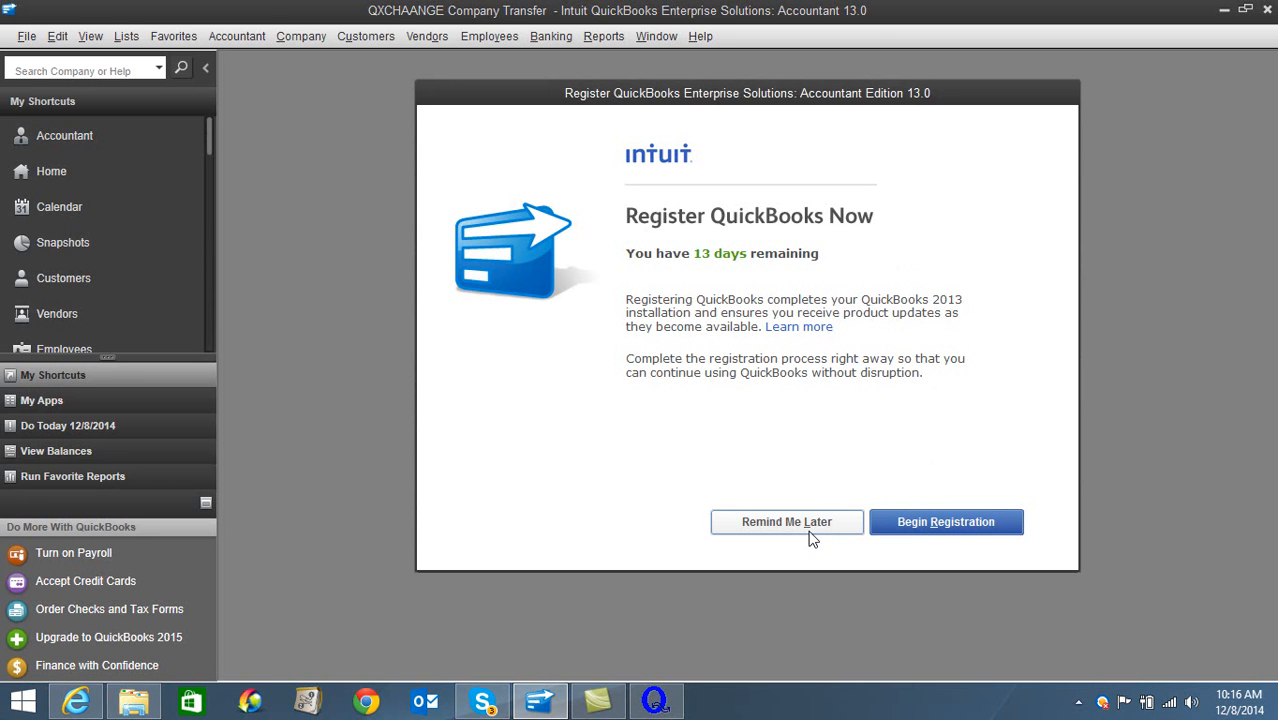
- Postpone the QuickBooks registration reminder and close the Accountant Center to return to the Home page
click(810, 521)
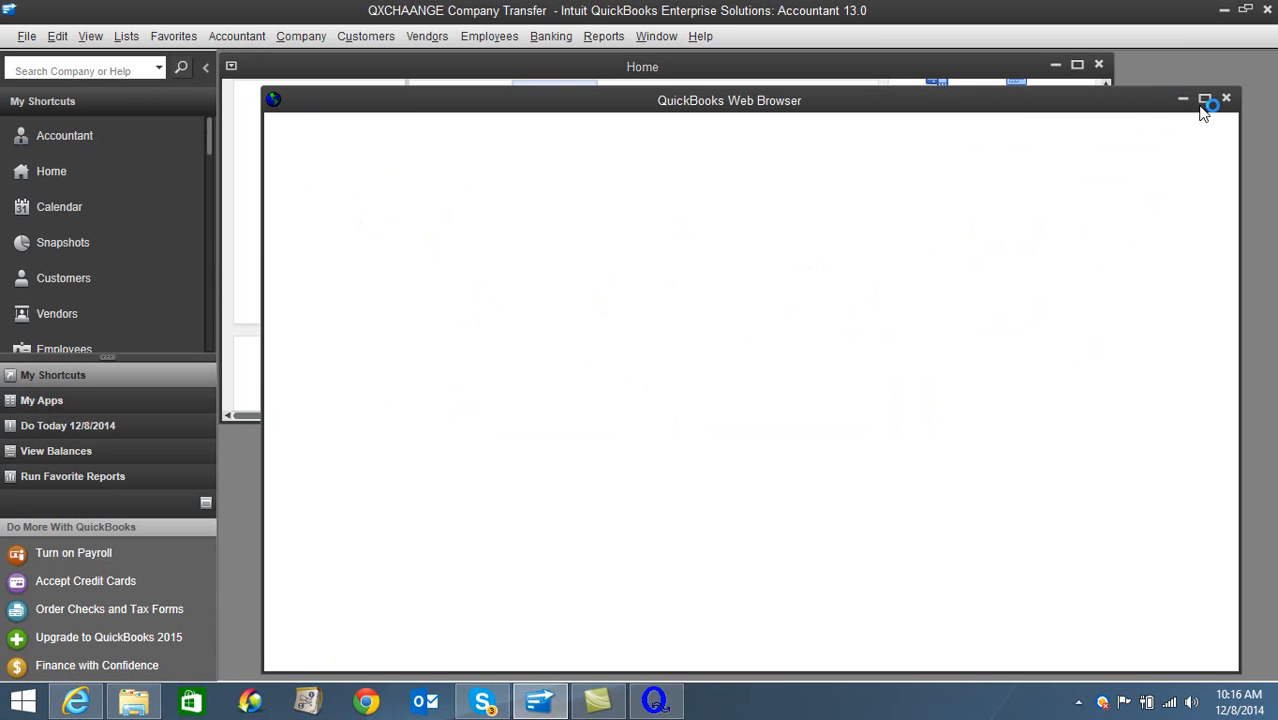
click(1206, 98)
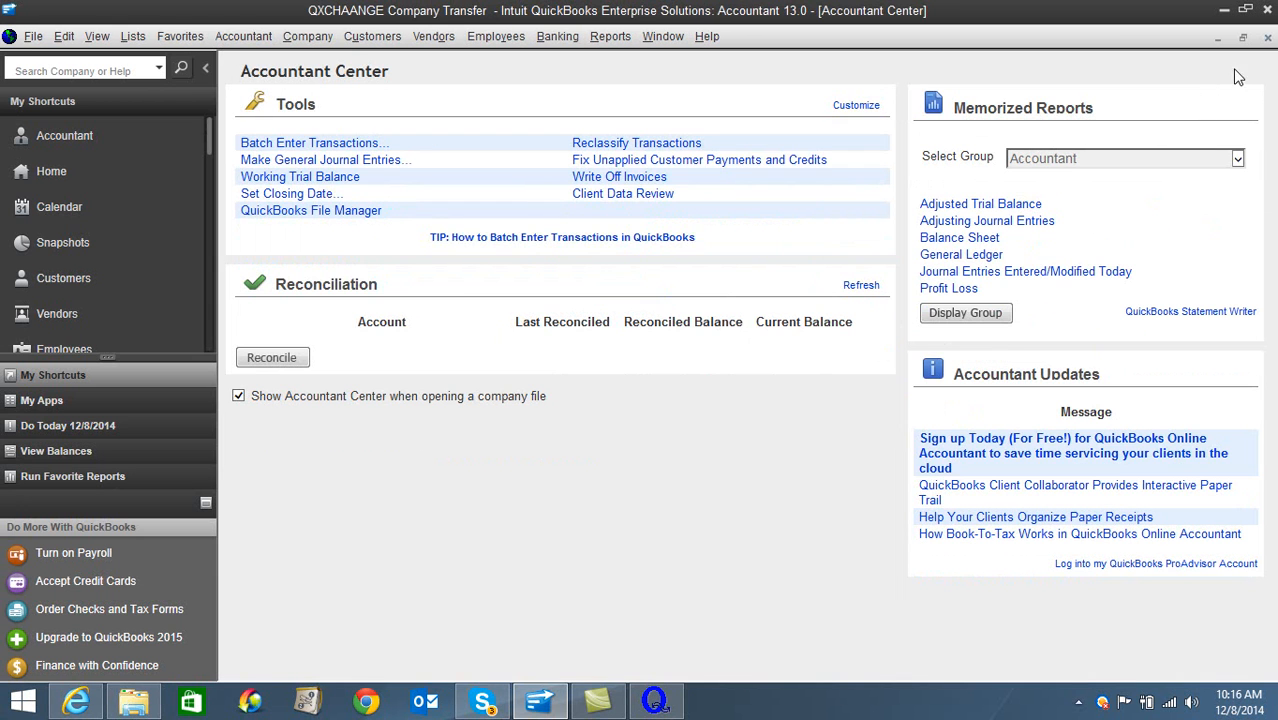
click(1268, 38)
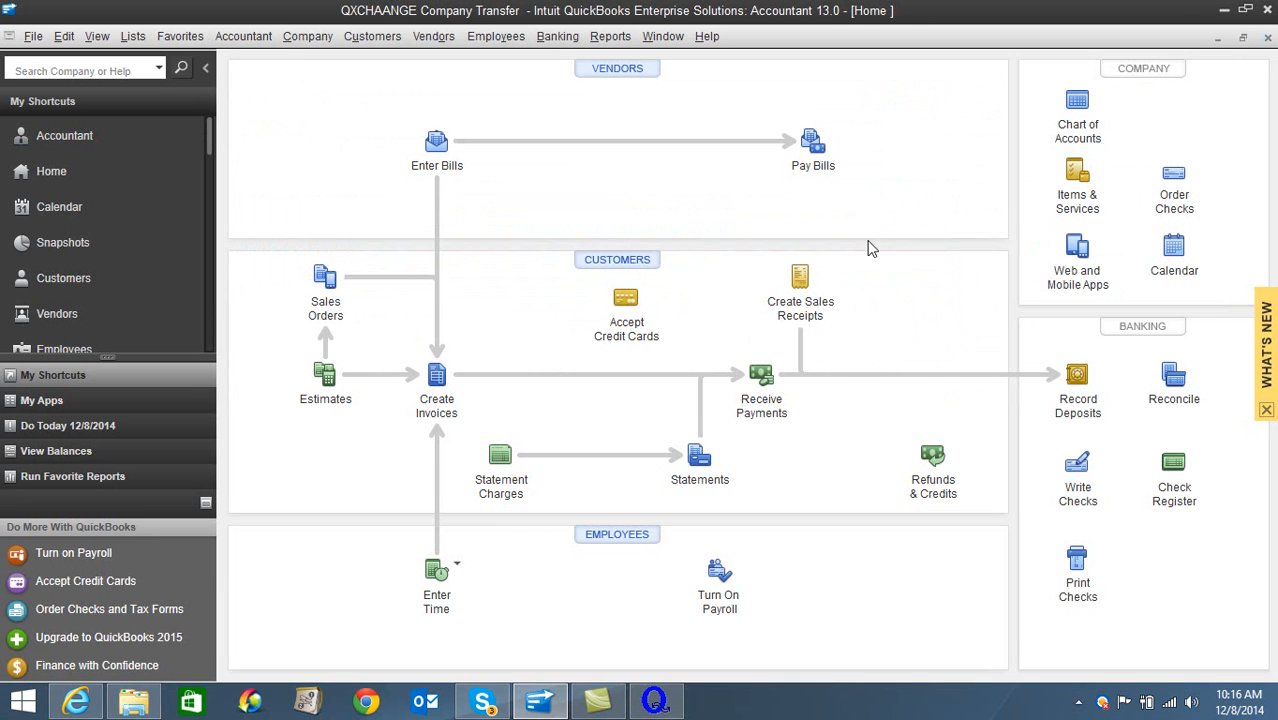
- Switch to QXchange, choose QuickBooks as the target, start building its connection, and bring the QuickBooks application certificate to the front
click(658, 700)
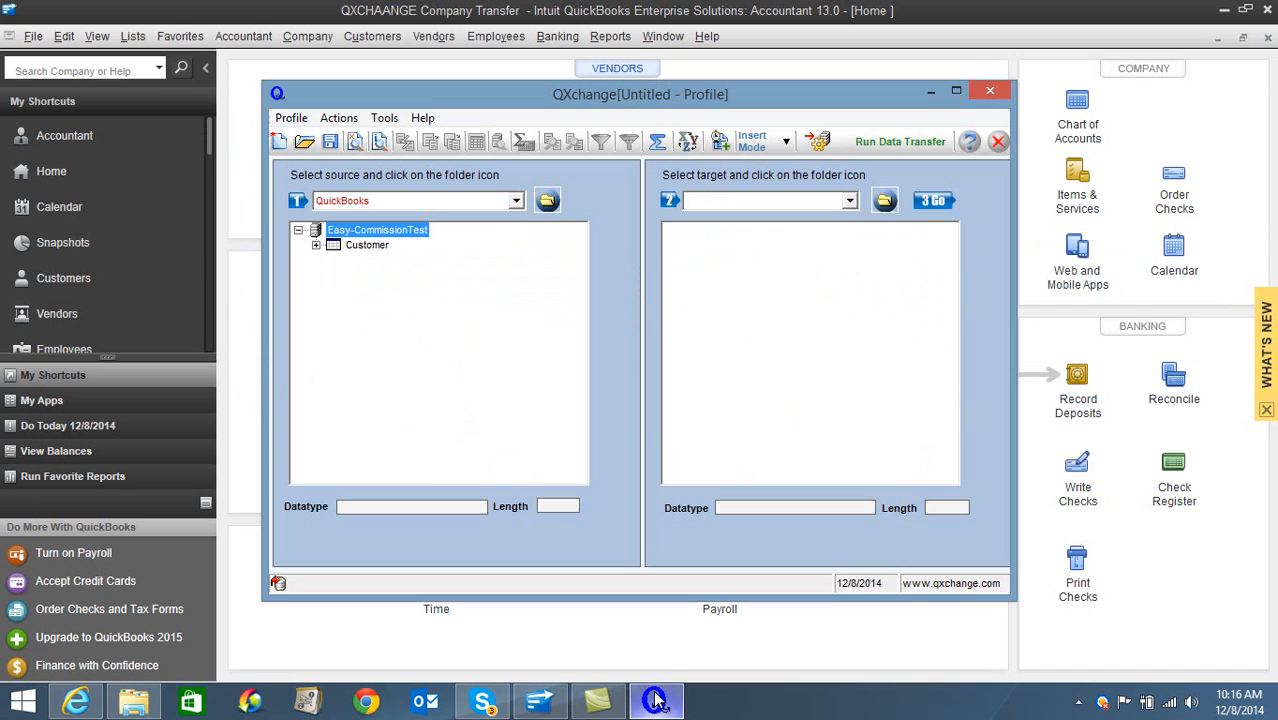
click(849, 201)
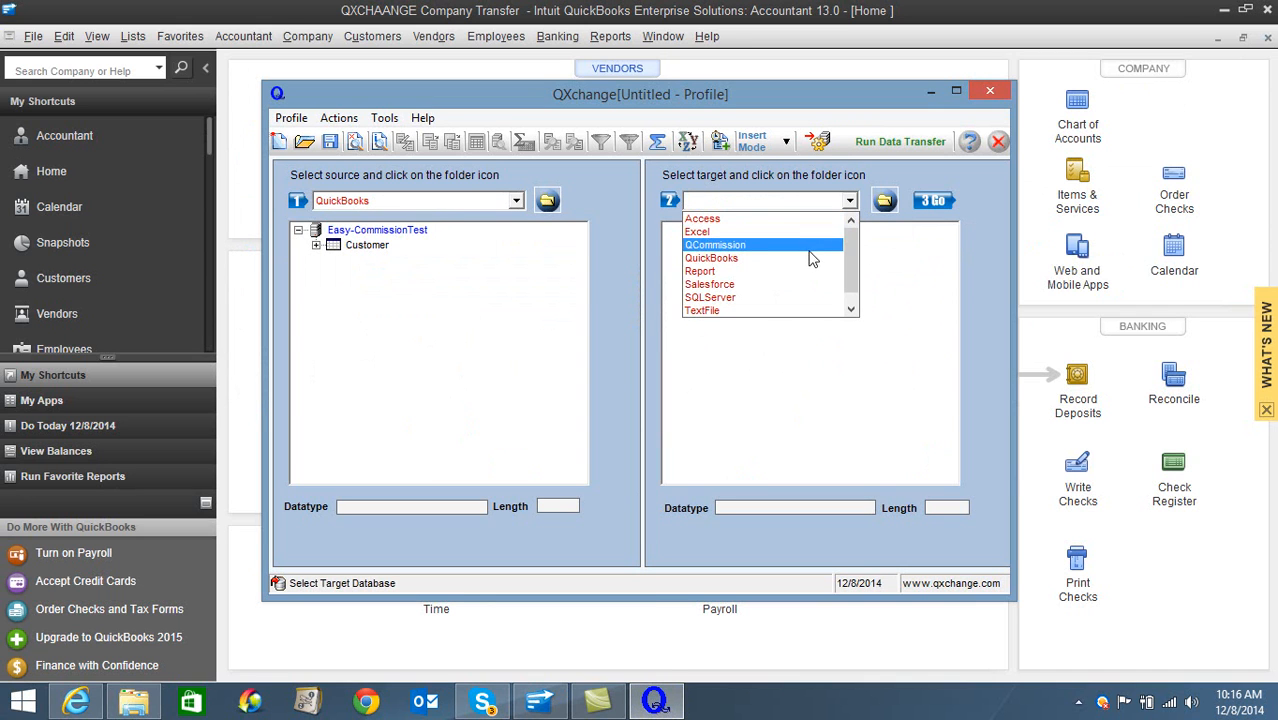
click(812, 258)
click(882, 204)
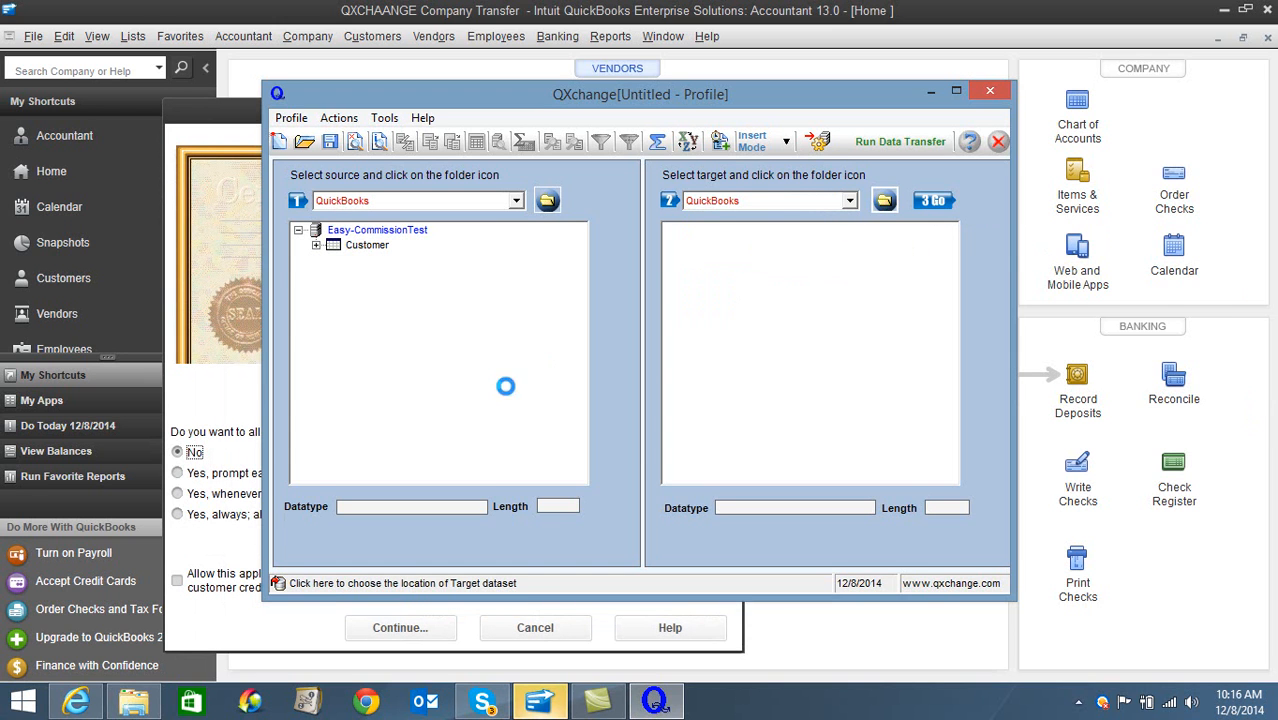
click(248, 402)
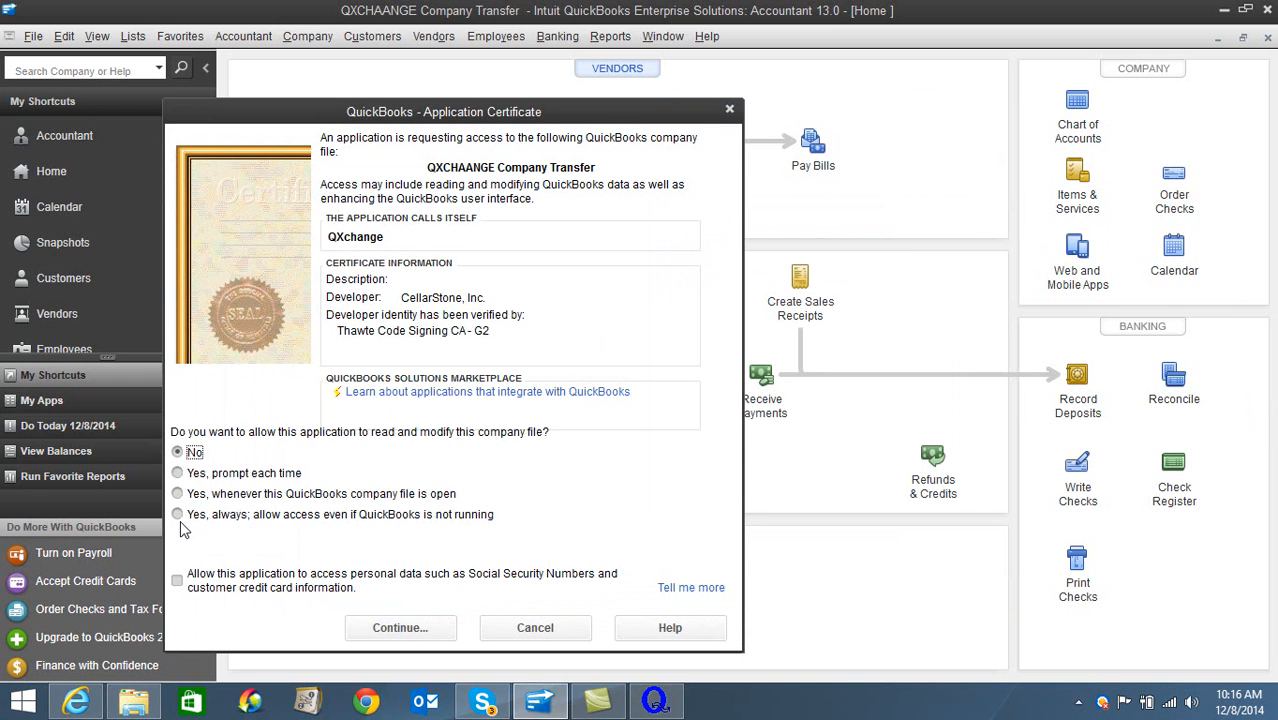
- Grant QXchange access to the company file always, even if QuickBooks is not running, including personal data, and complete the access confirmation
click(184, 517)
click(180, 584)
click(398, 638)
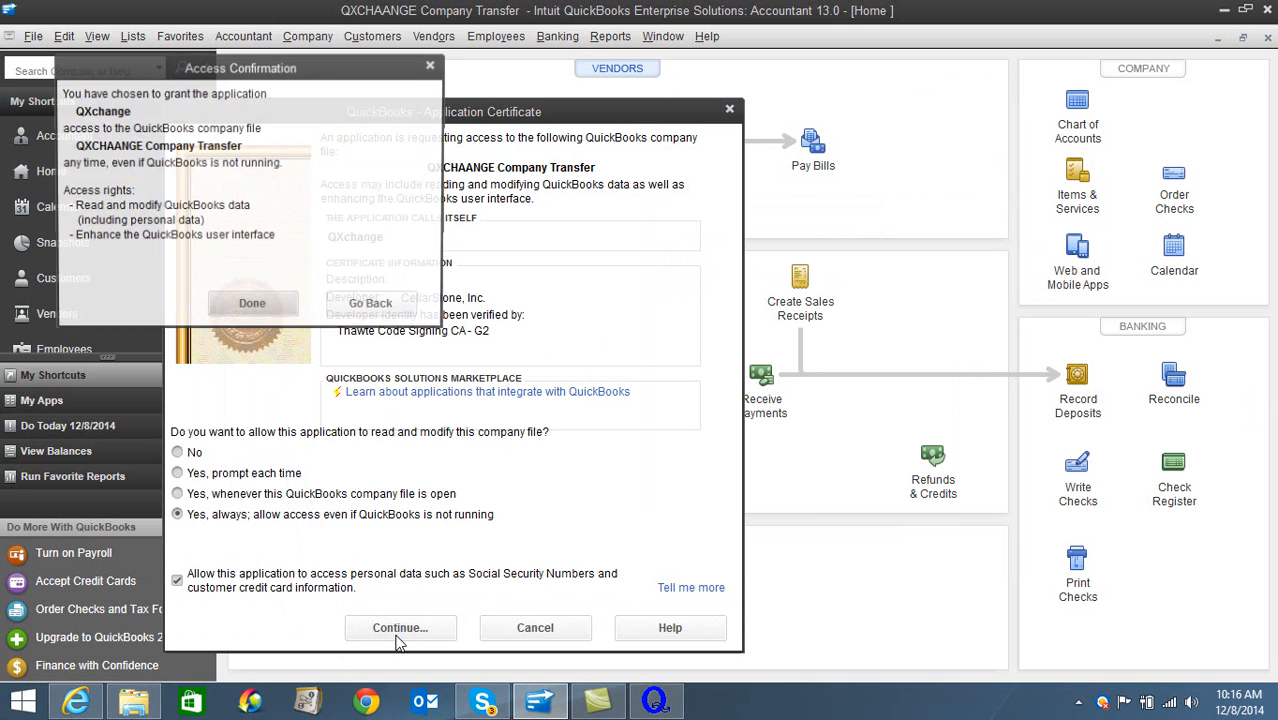
click(258, 306)
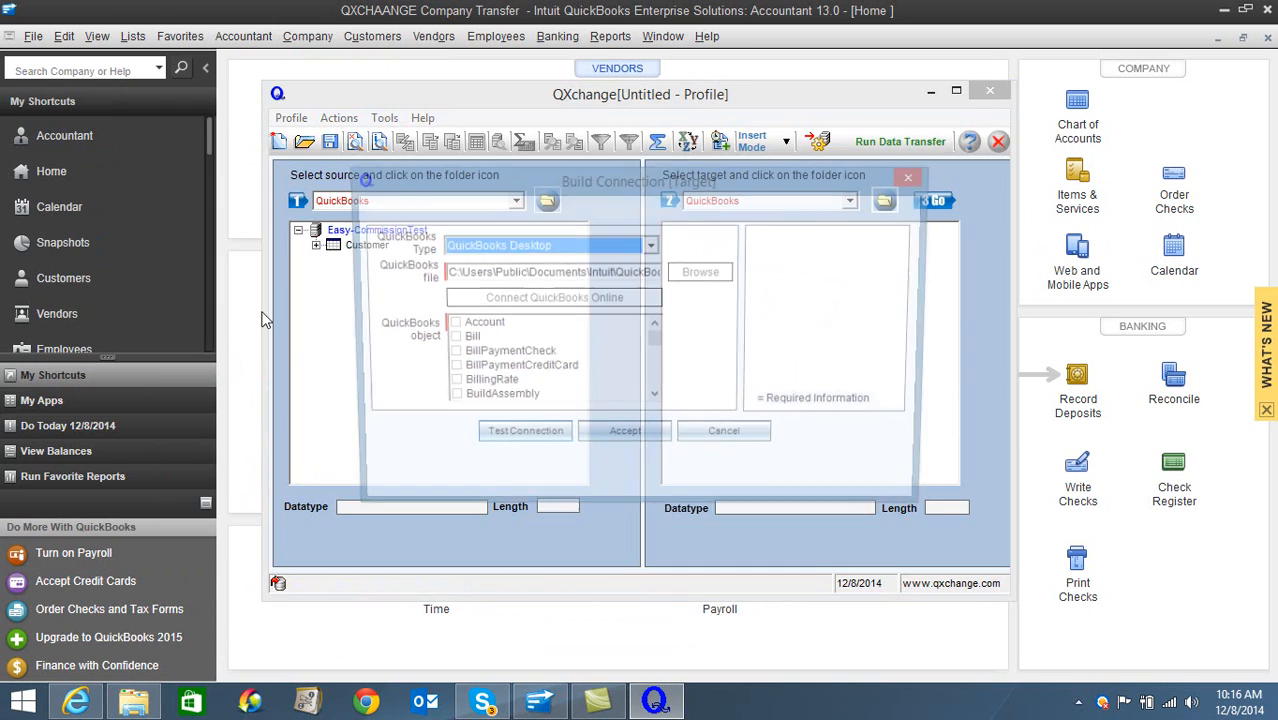
- Select the Customer object for the target QuickBooks Desktop connection and accept the connection
click(655, 400)
click(655, 400)
click(655, 400)
click(655, 400)
click(655, 400)
click(655, 400)
click(655, 400)
click(655, 400)
click(655, 400)
click(655, 400)
click(655, 400)
click(449, 384)
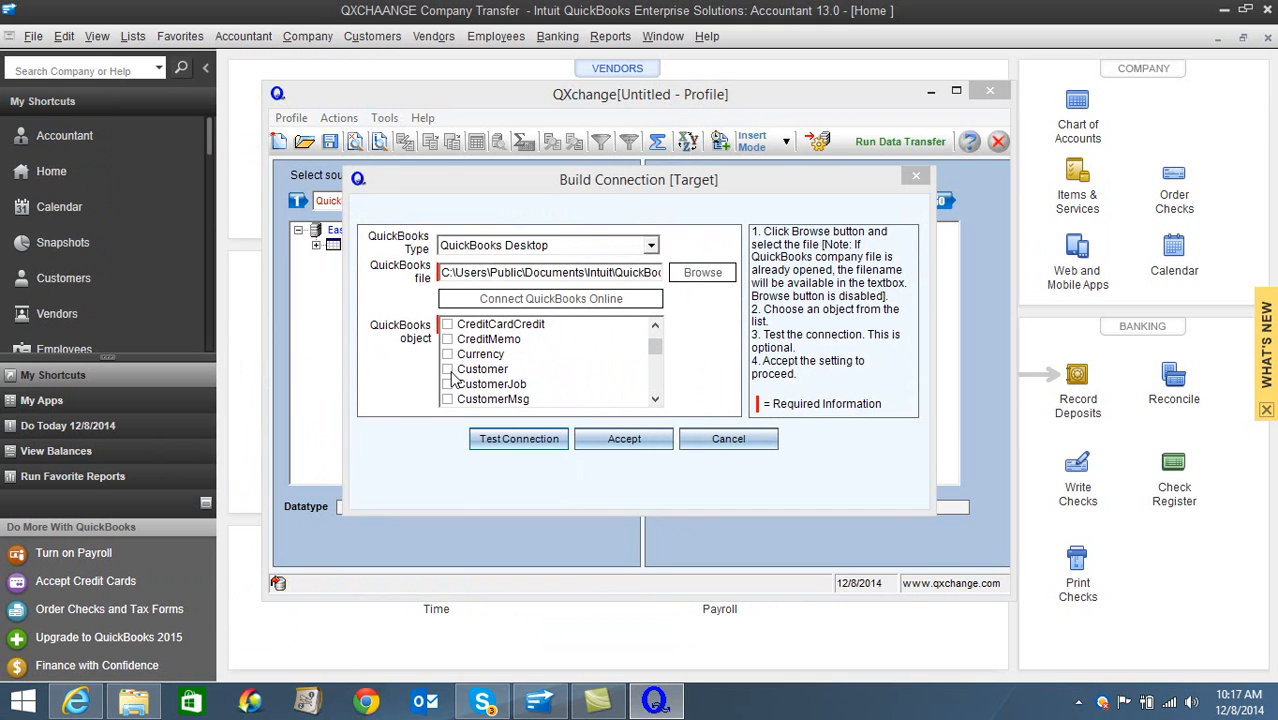
click(449, 370)
click(600, 437)
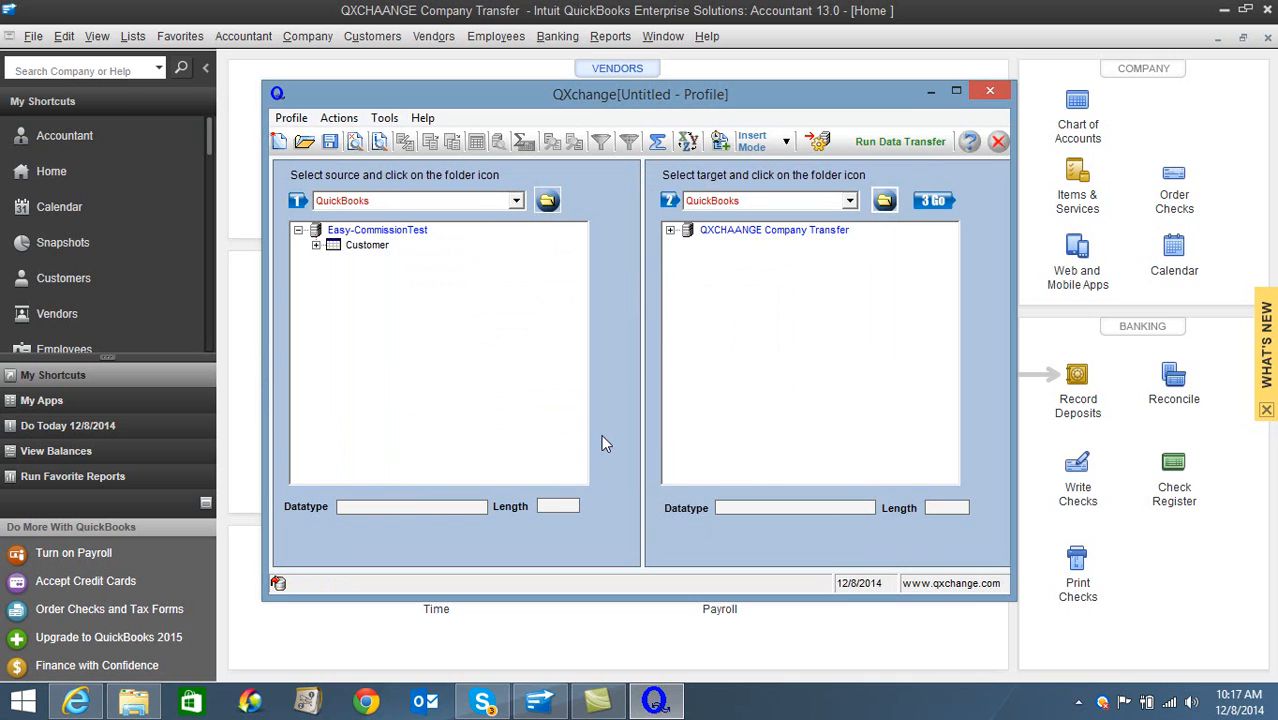
- Expand QXCHAANGE Company Transfer in the target tree and list the Customer fields of both the target and the source
double_click(737, 231)
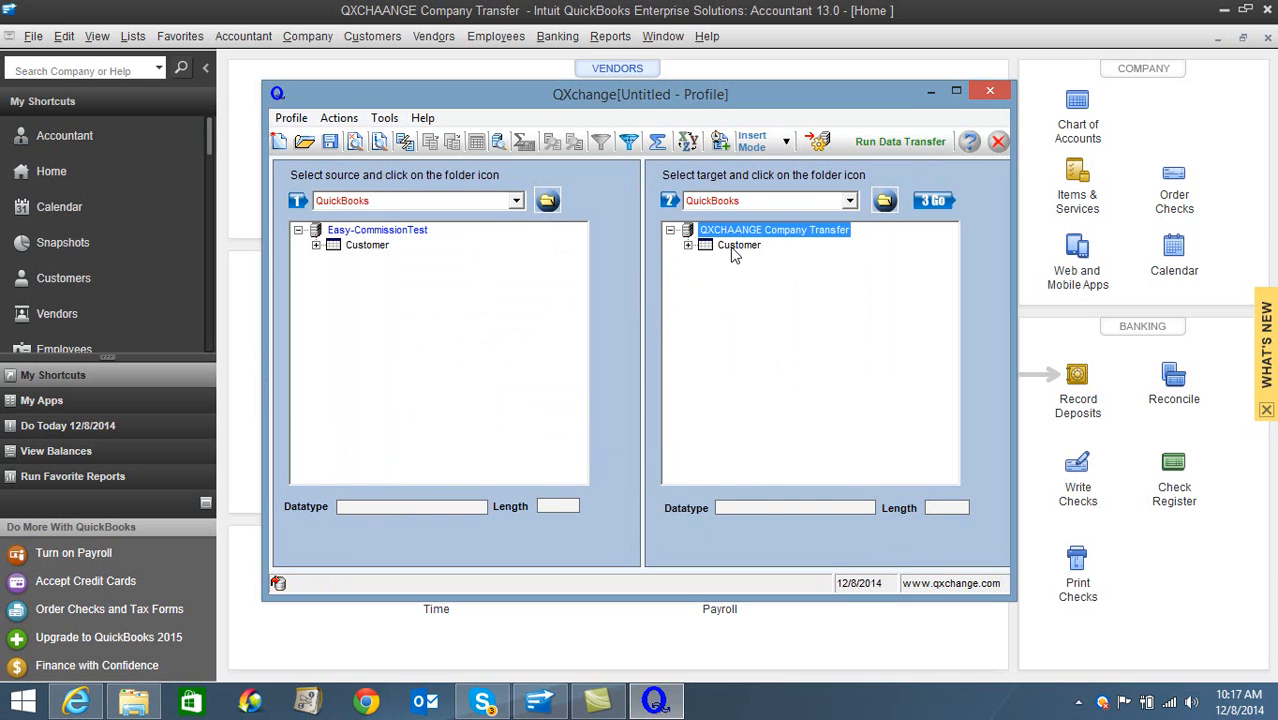
double_click(736, 246)
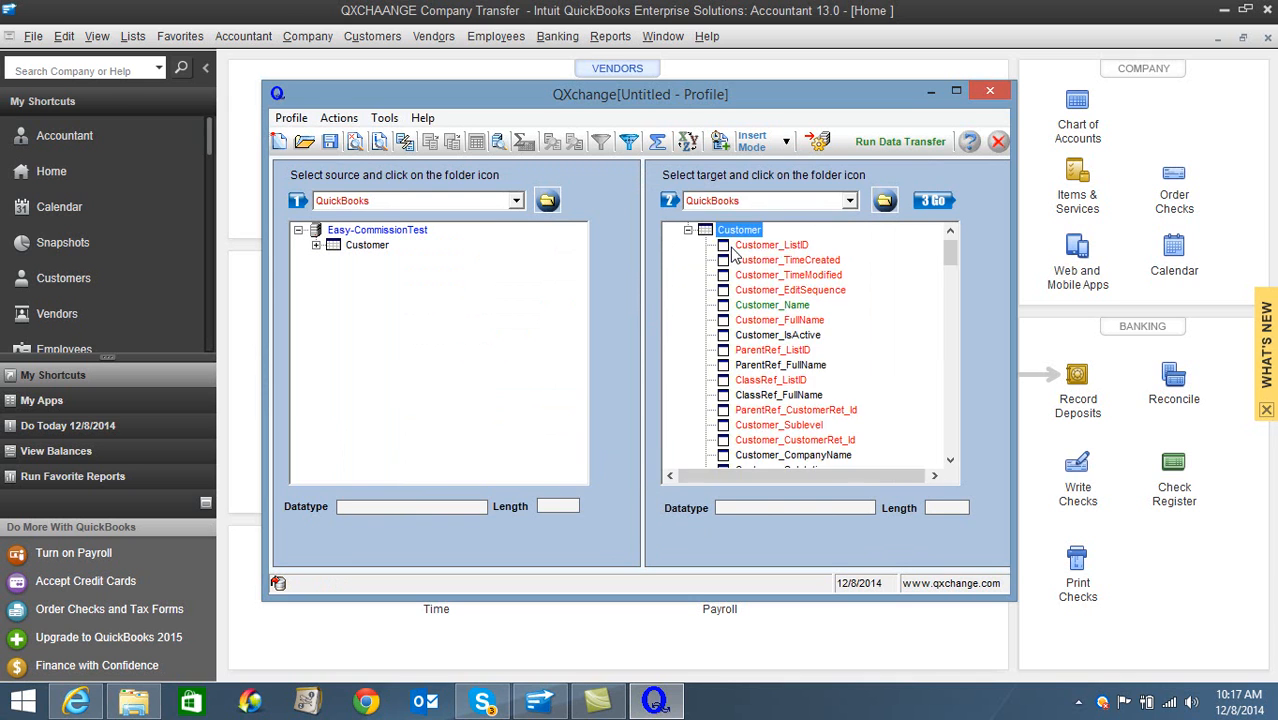
double_click(366, 245)
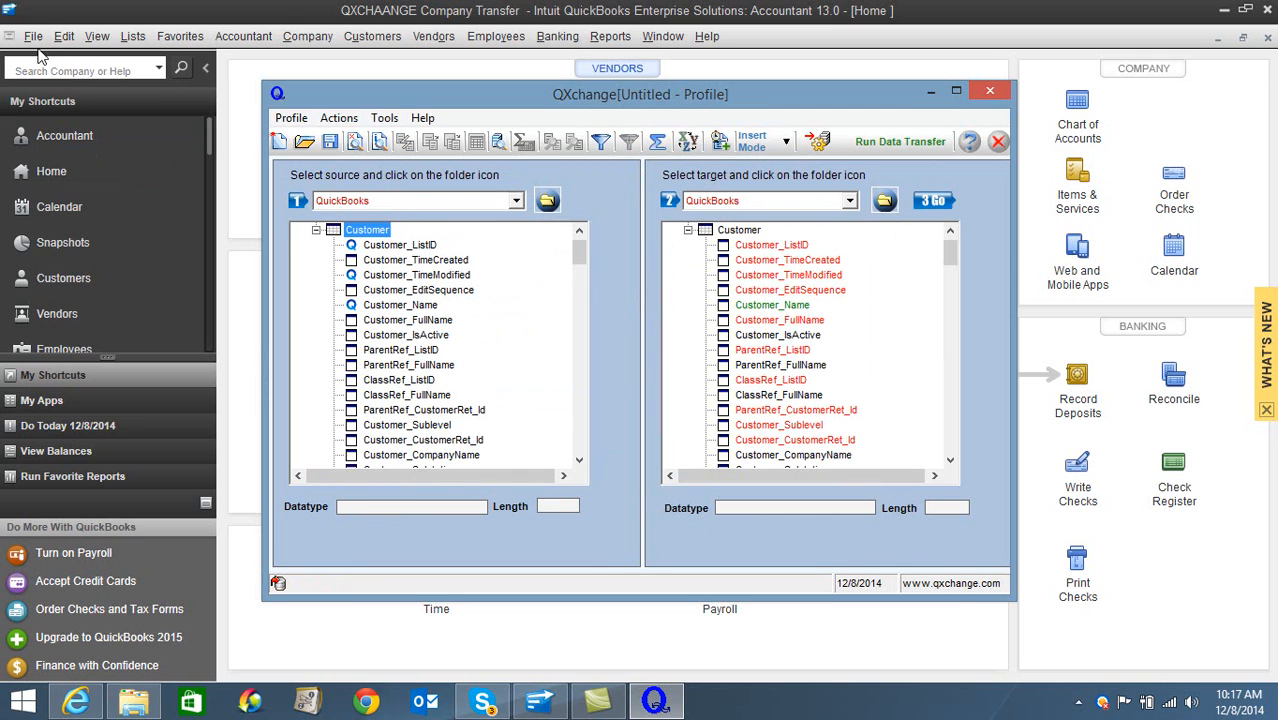
- Switch to QuickBooks, close the QXCHAANGE Company Transfer company, and return to QXchange
click(33, 36)
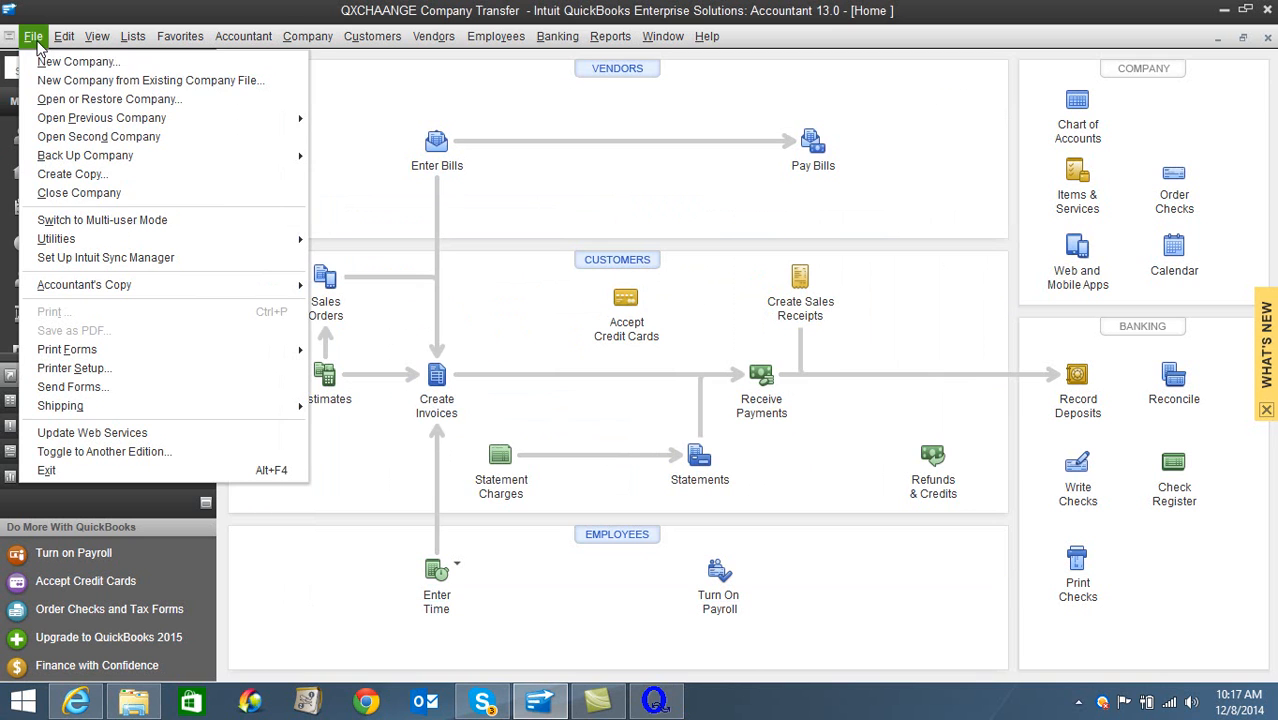
click(68, 192)
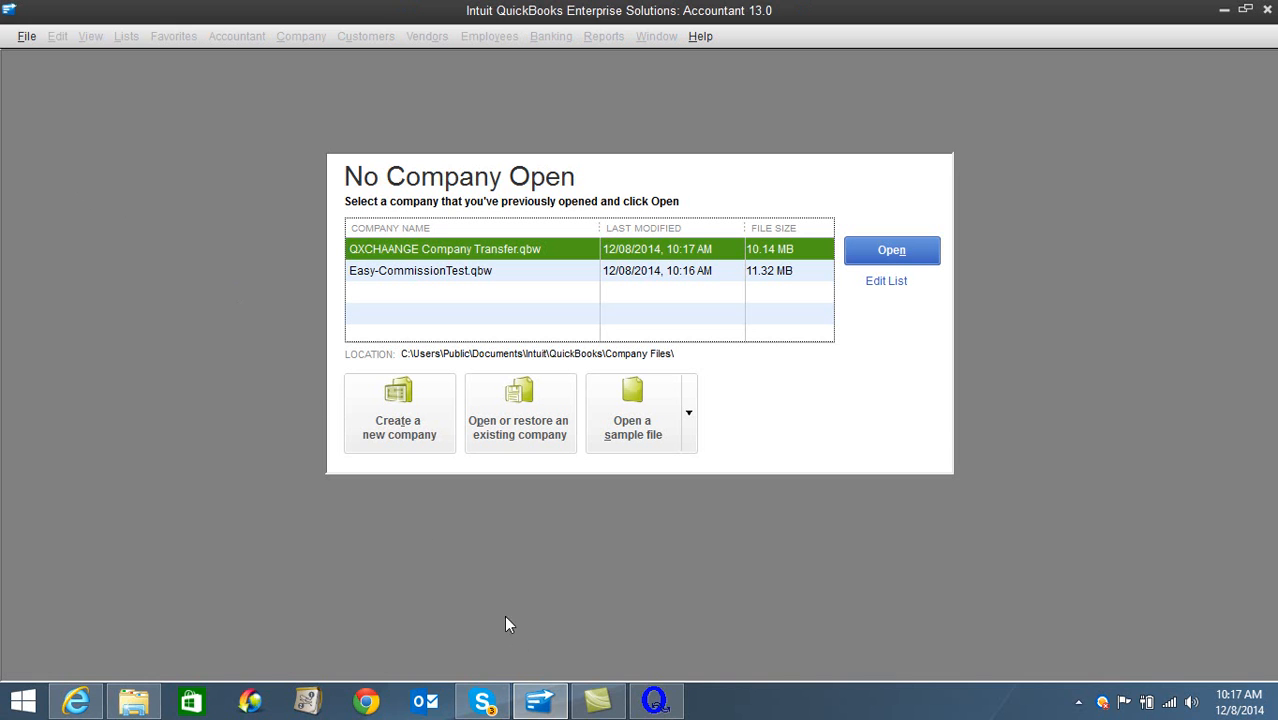
click(645, 706)
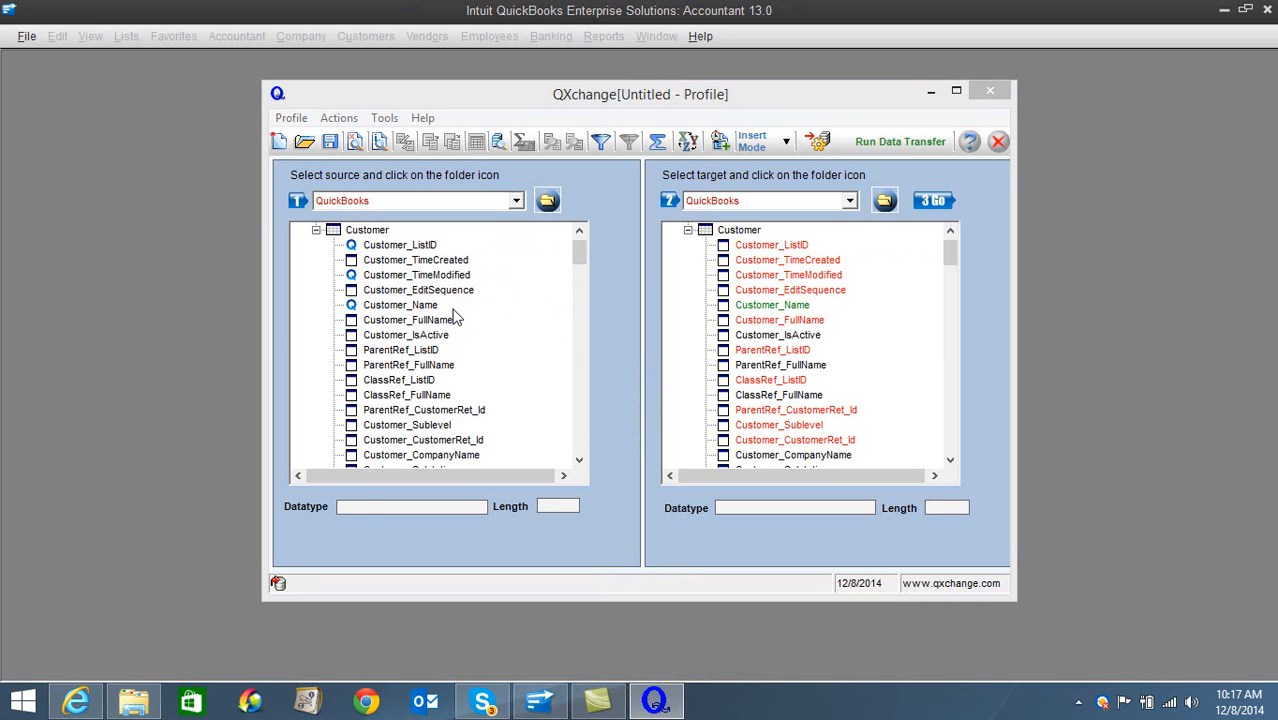
- Map the source fields Customer_Name, Customer_FirstName and Customer_LastName to the target fields of the same names
drag(435, 310, 774, 306)
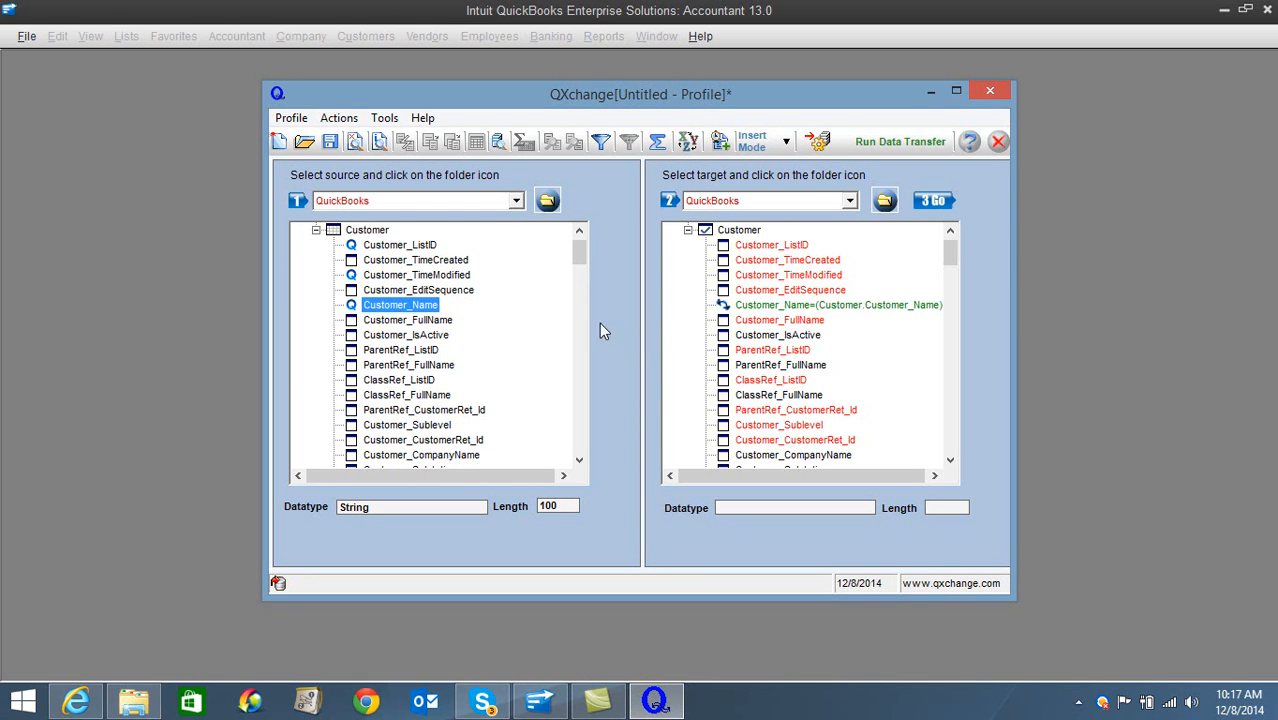
drag(576, 253, 583, 283)
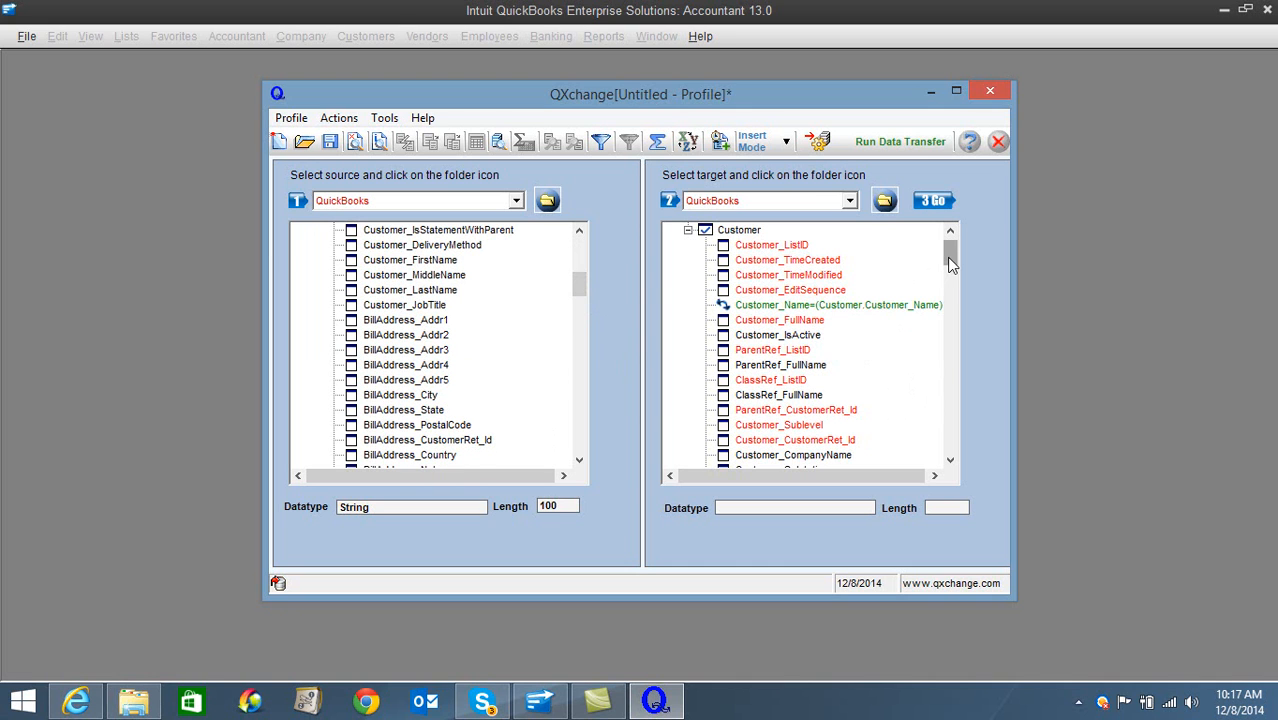
drag(949, 258, 953, 287)
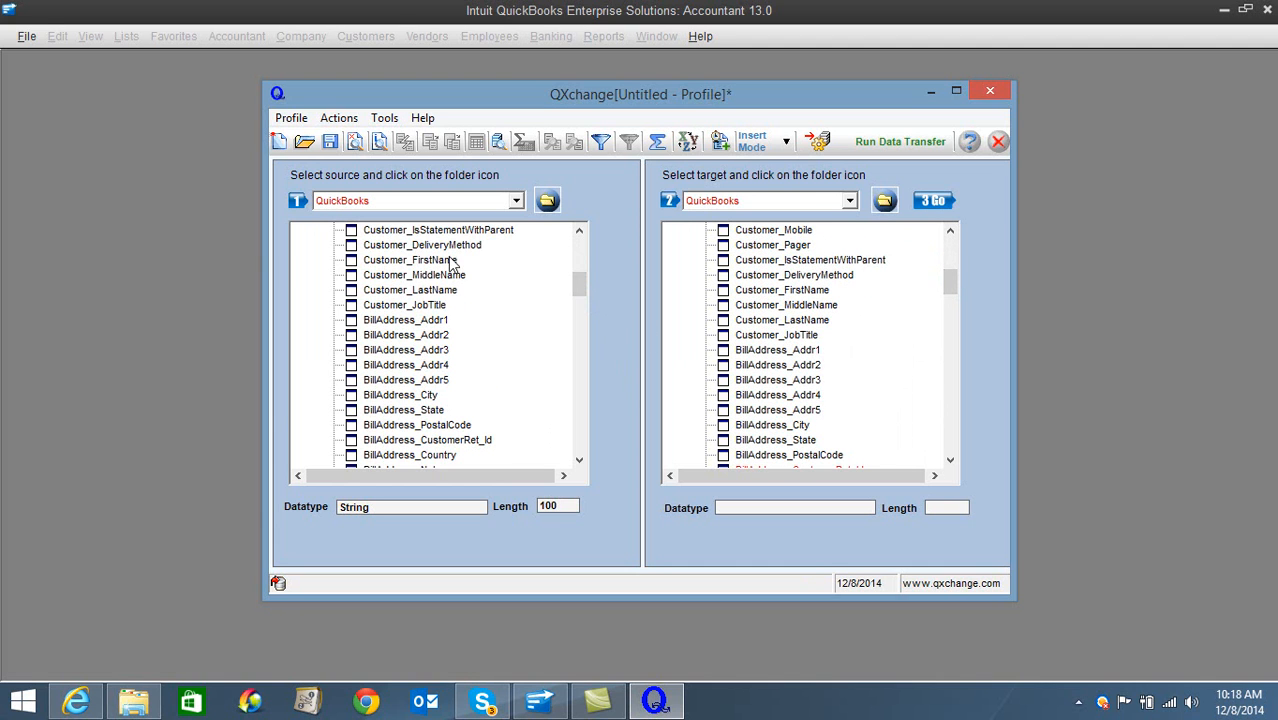
drag(452, 264, 762, 297)
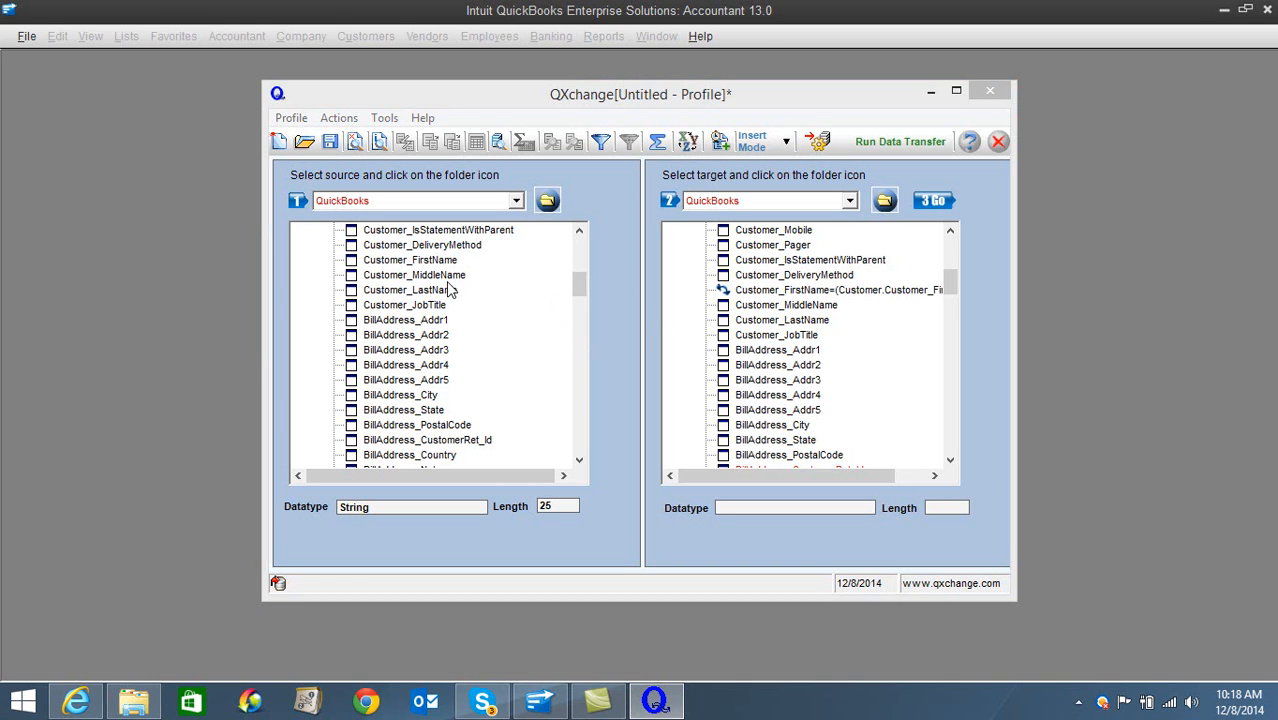
drag(449, 290, 782, 324)
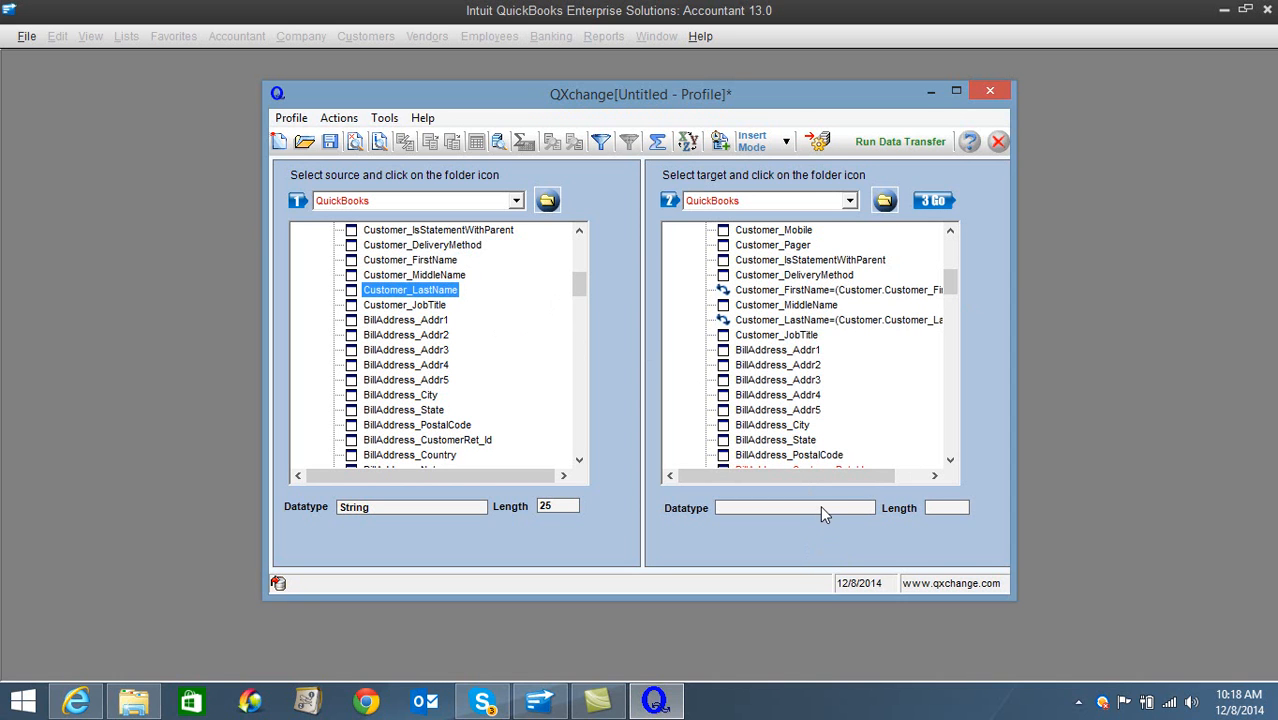
- Run the data transfer, saving the profile as QBtoQB8, and dismiss the status display once the process ends
click(875, 148)
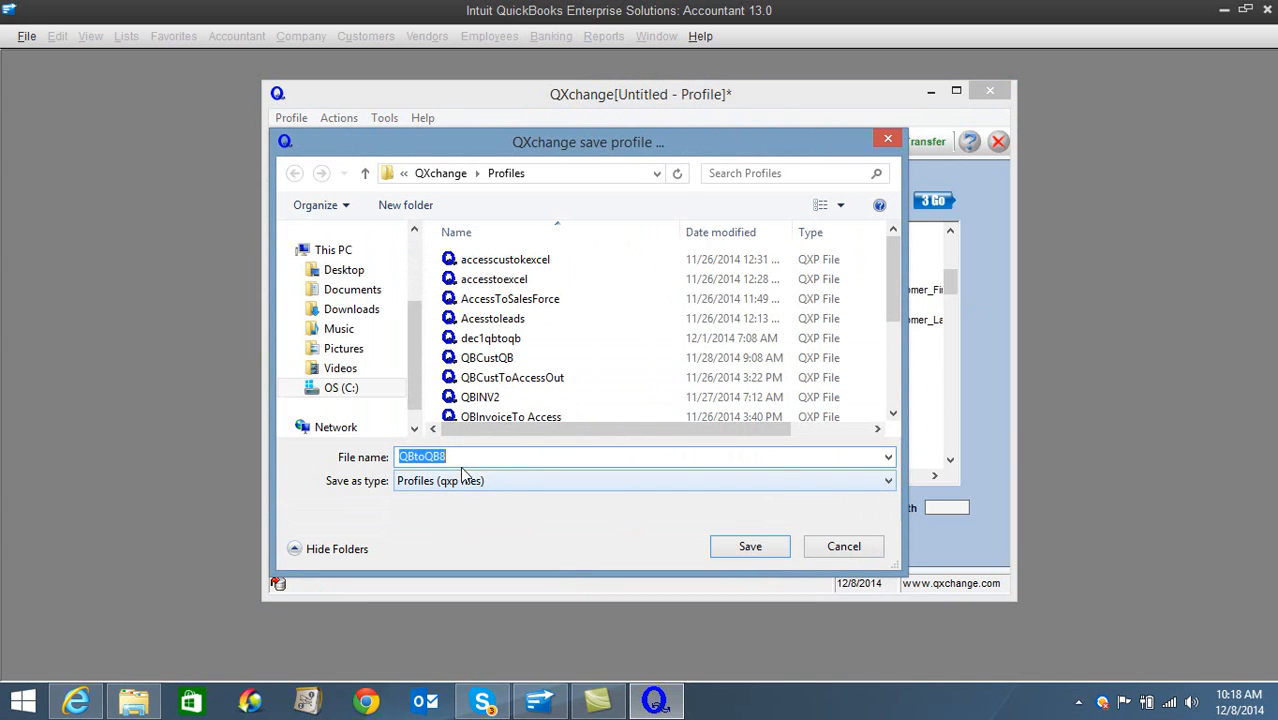
click(749, 548)
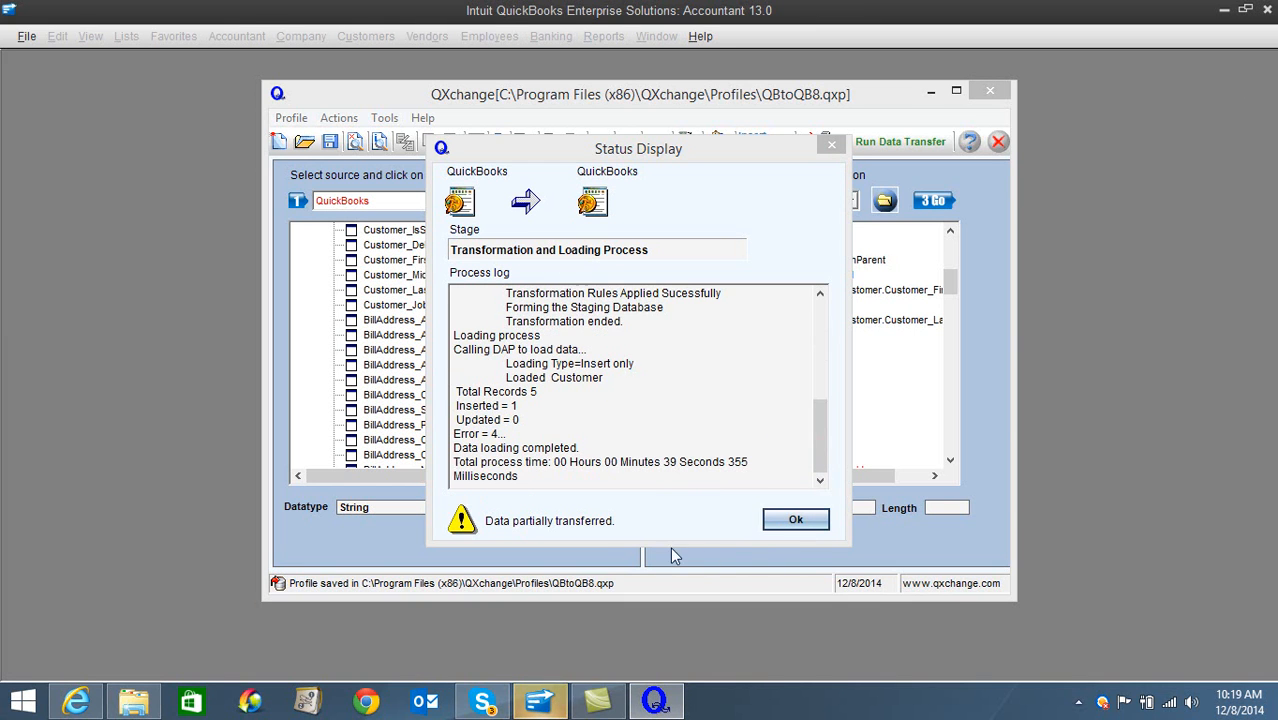
click(779, 524)
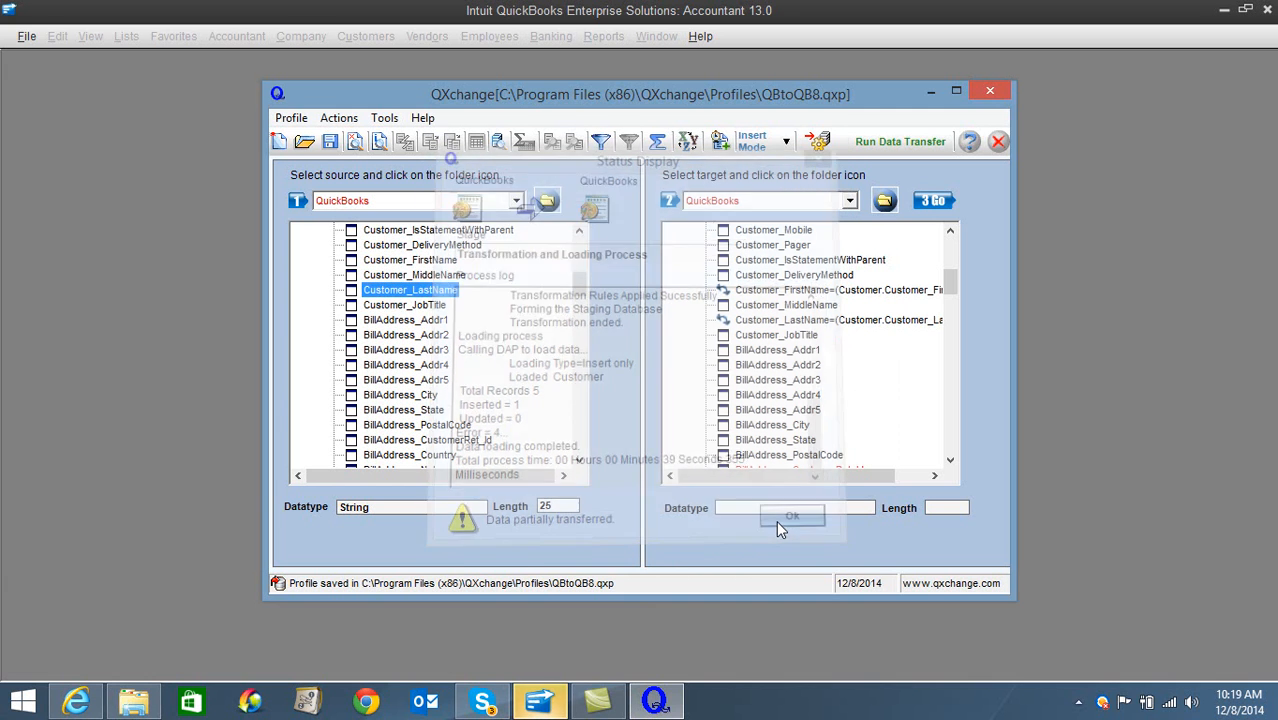